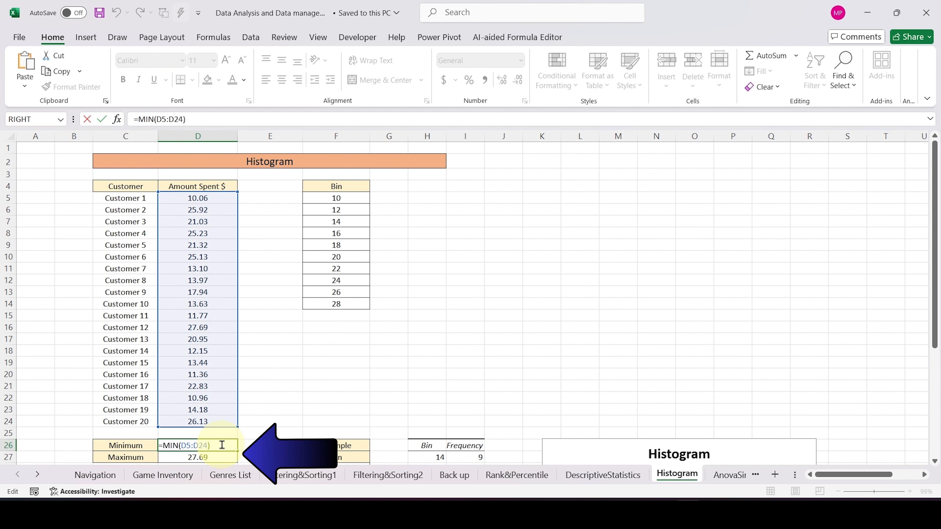
- Inspect the Maximum formula in D27 and the bin values in F5:F14
{"action": "double_click", "coordinate": [218, 458]}
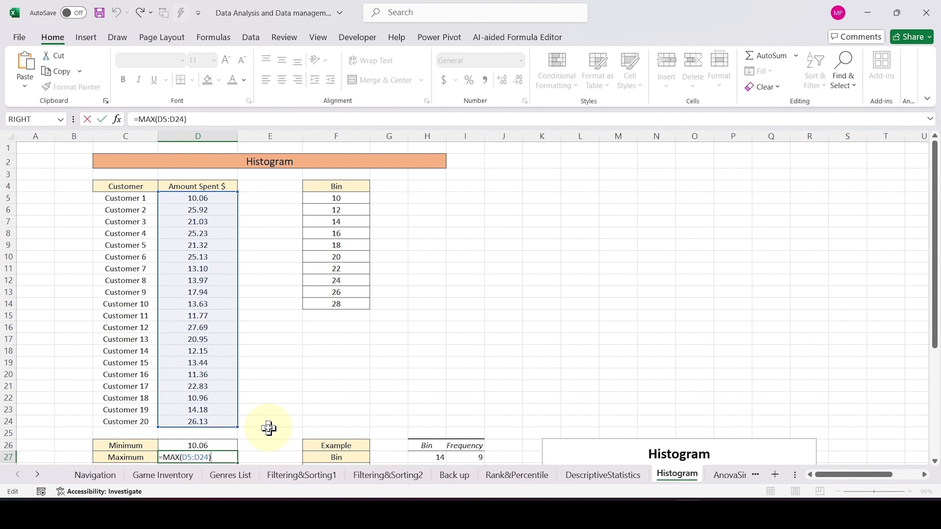
{"action": "left_click", "coordinate": [276, 370]}
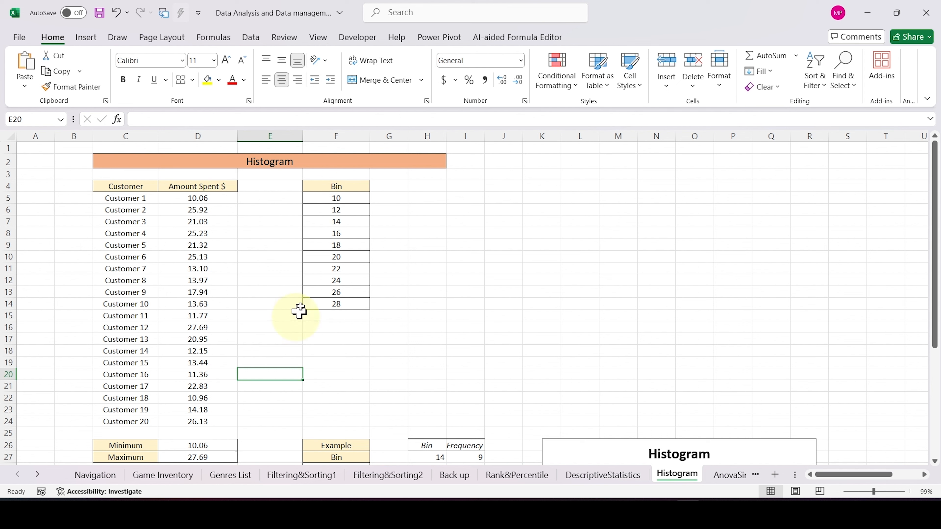
{"action": "left_click_drag", "start_coordinate": [346, 188], "coordinate": [335, 305]}
{"action": "left_click", "coordinate": [337, 366]}
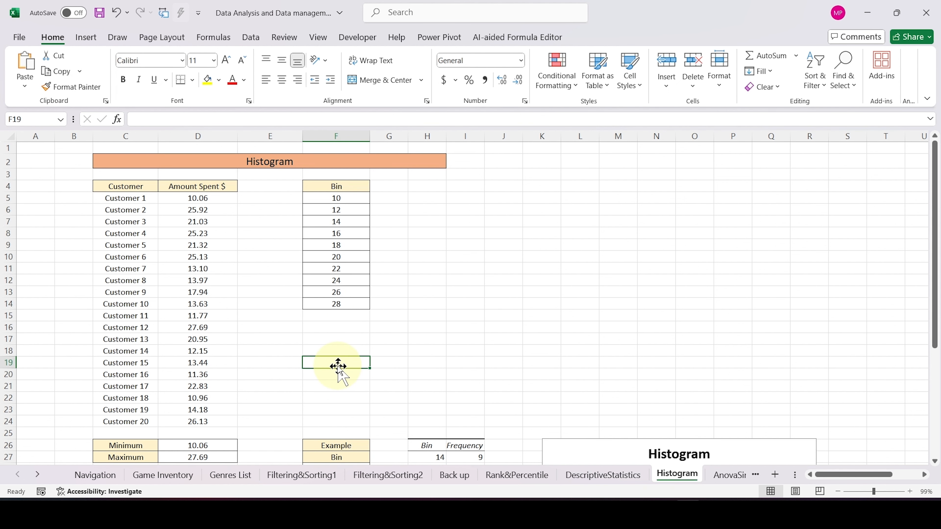
{"action": "left_click", "coordinate": [341, 185]}
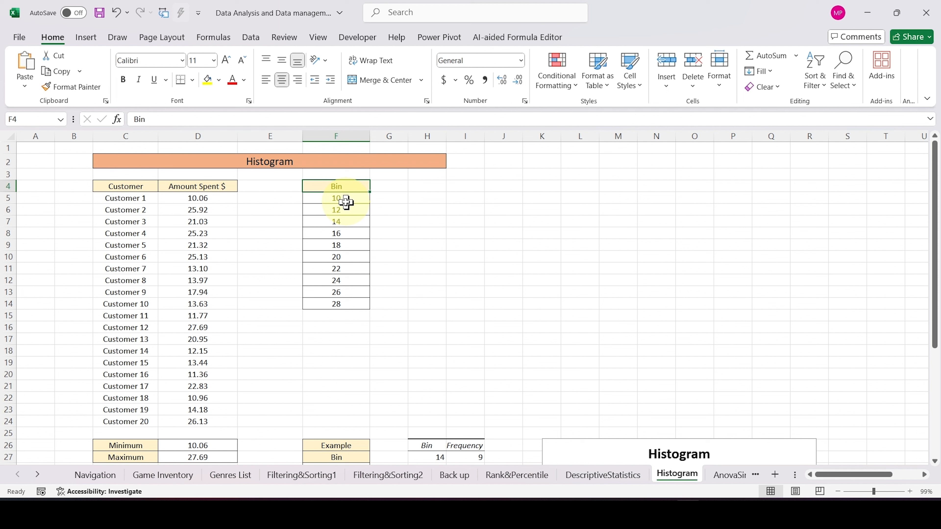
{"action": "left_click_drag", "start_coordinate": [346, 202], "coordinate": [355, 301]}
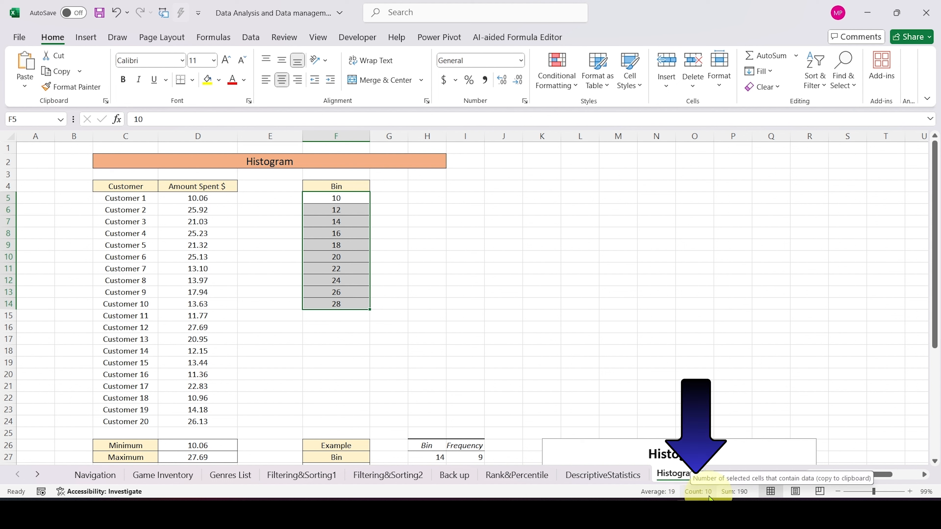
{"action": "left_click", "coordinate": [356, 203]}
{"action": "left_click", "coordinate": [350, 211]}
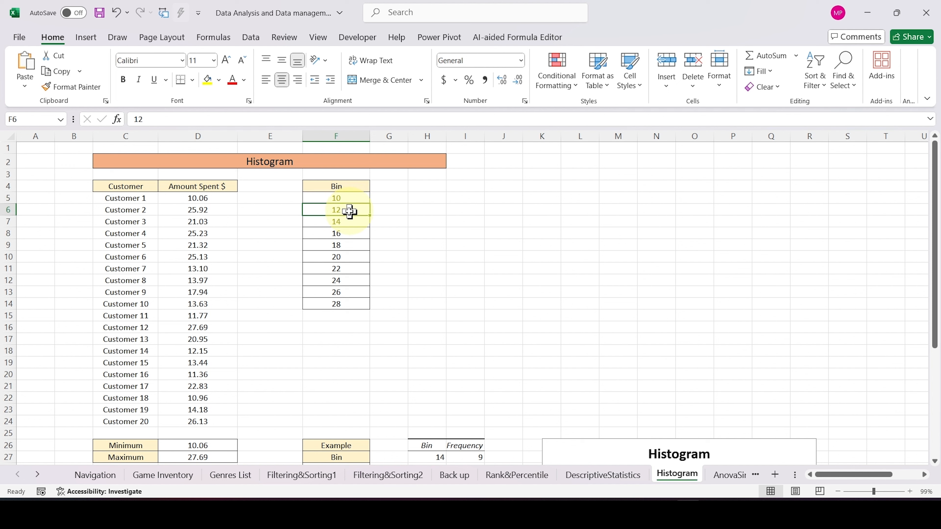
{"action": "left_click", "coordinate": [352, 223]}
{"action": "left_click", "coordinate": [352, 234]}
{"action": "left_click", "coordinate": [353, 245]}
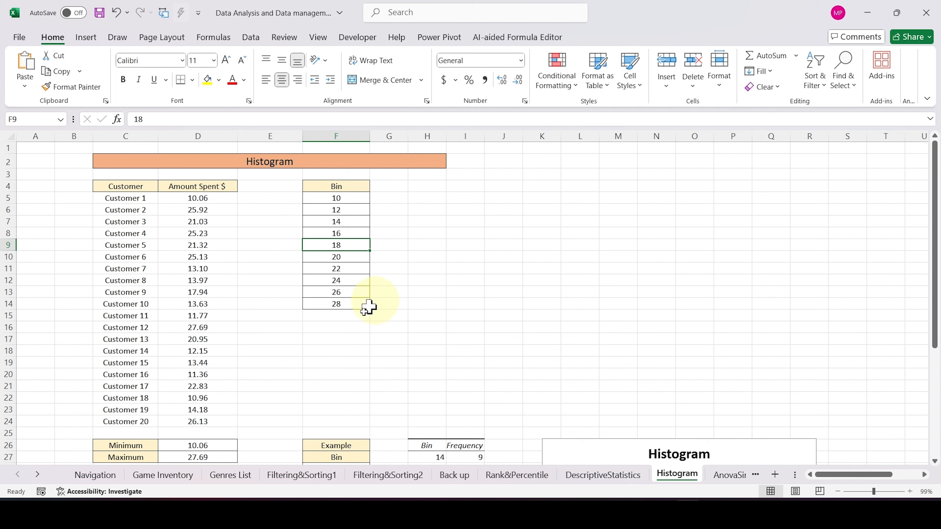
- Compare the Minimum and Maximum amounts in D26:D27 with the first and last bin values in F5 and F14
{"action": "left_click", "coordinate": [214, 448]}
{"action": "left_click", "coordinate": [219, 456]}
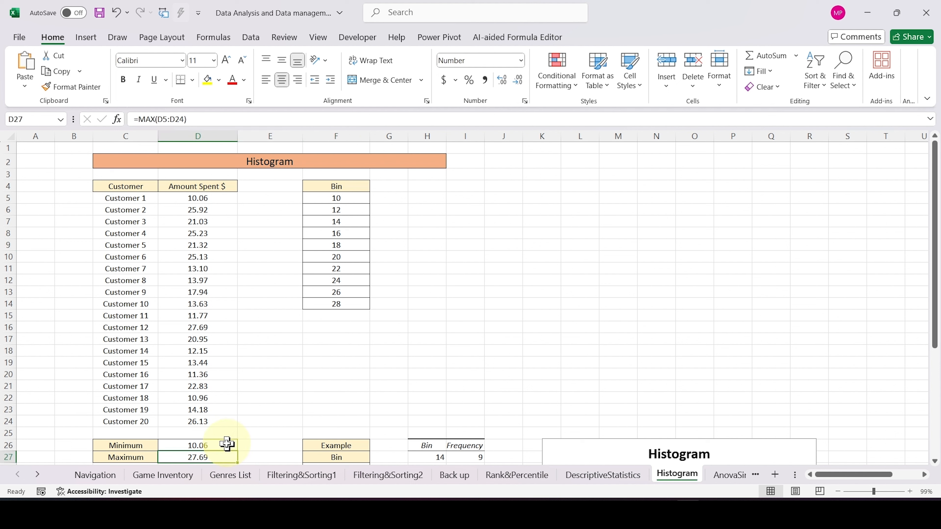
{"action": "left_click", "coordinate": [227, 444]}
{"action": "left_click", "coordinate": [216, 456]}
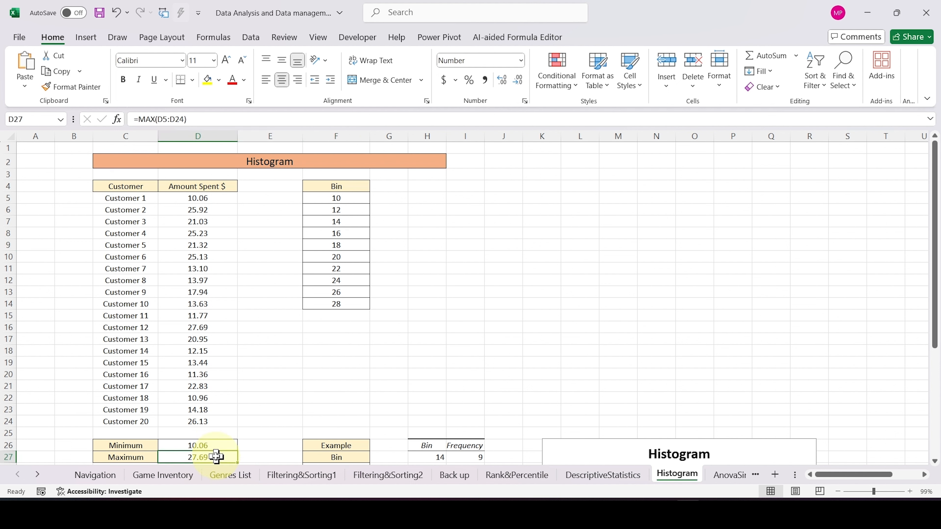
{"action": "left_click_drag", "start_coordinate": [337, 198], "coordinate": [342, 300]}
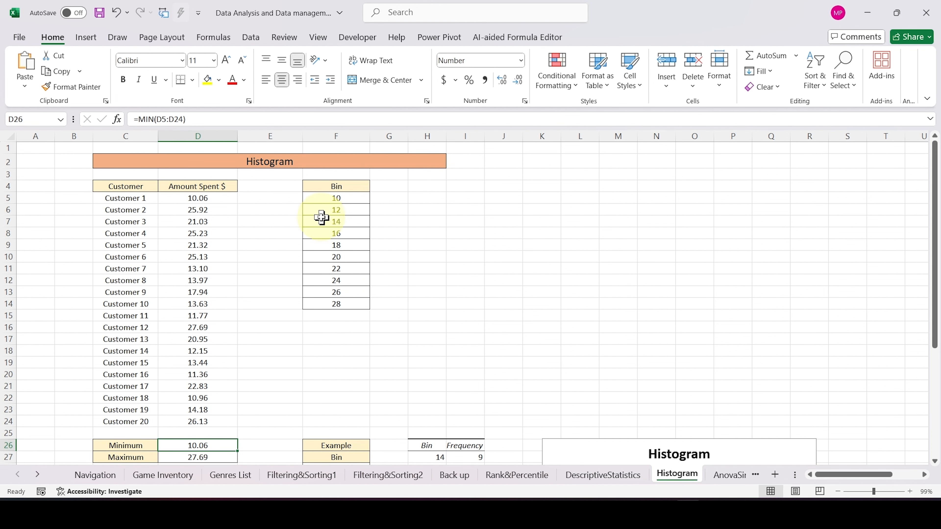
{"action": "left_click", "coordinate": [331, 193]}
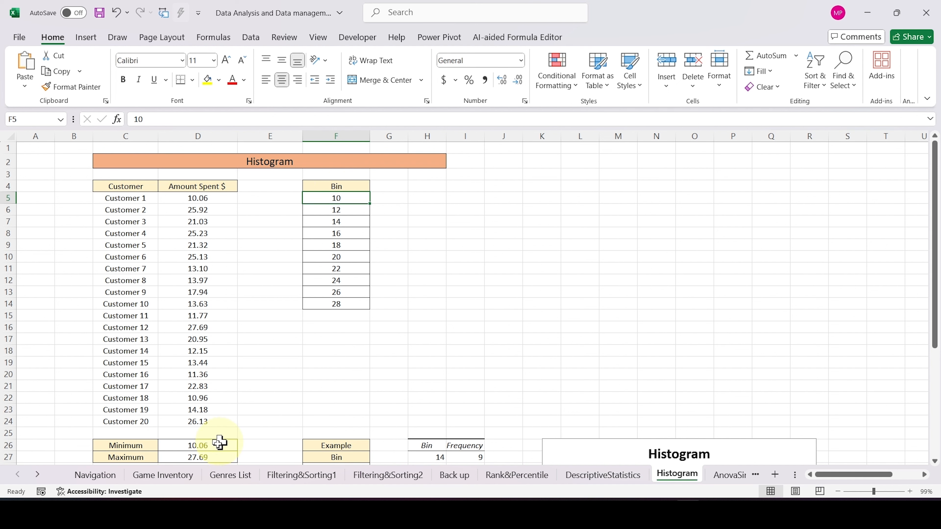
{"action": "left_click", "coordinate": [209, 458]}
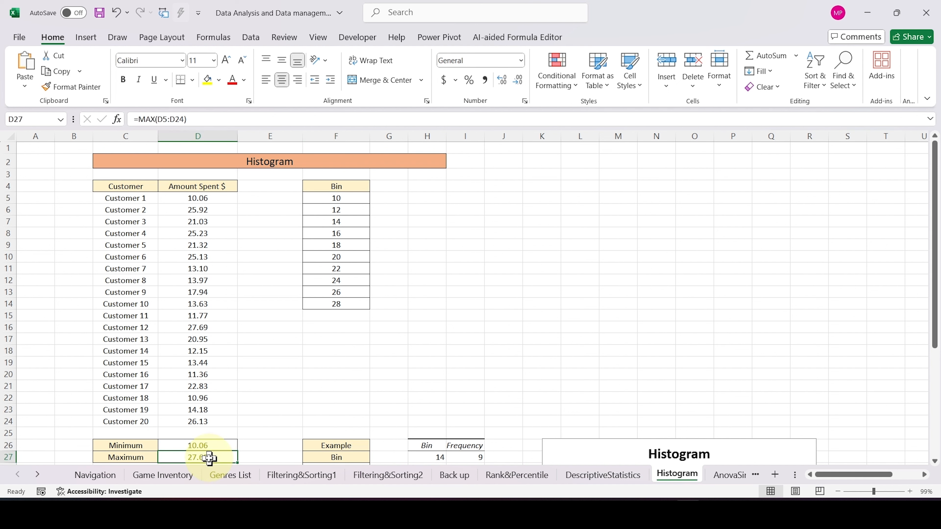
{"action": "left_click", "coordinate": [336, 303]}
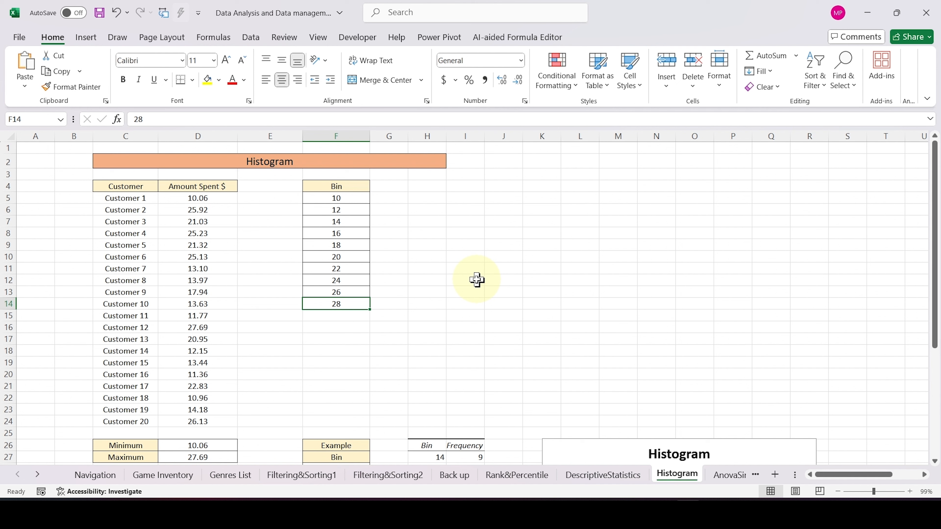
{"action": "left_click", "coordinate": [476, 280]}
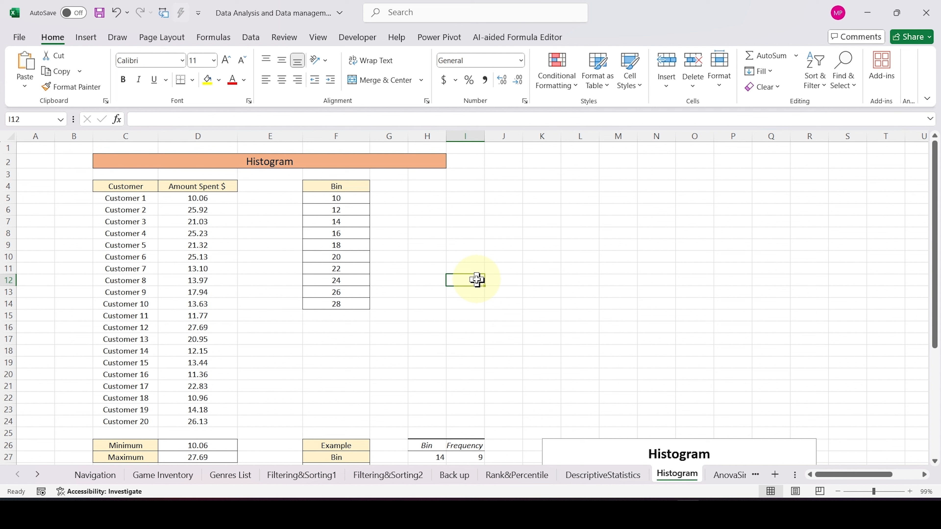
- Start a Histogram data analysis with input range $D$5:$D$24 and bin range $F$5:$F$14
{"action": "left_click", "coordinate": [255, 42]}
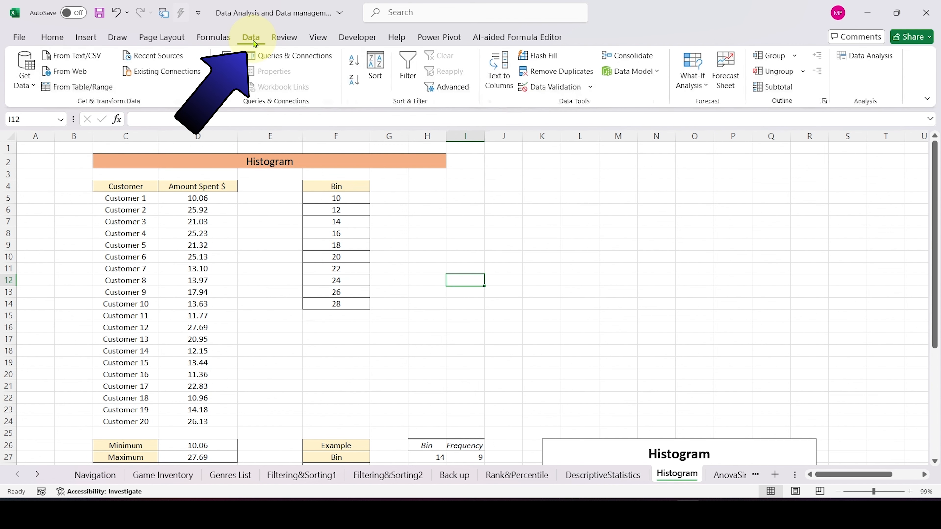
{"action": "left_click", "coordinate": [870, 54]}
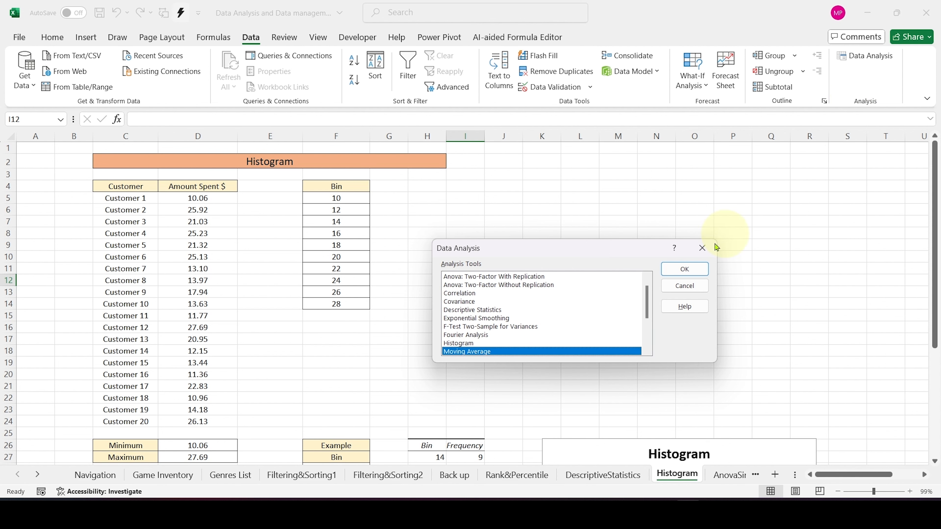
{"action": "left_click", "coordinate": [470, 343]}
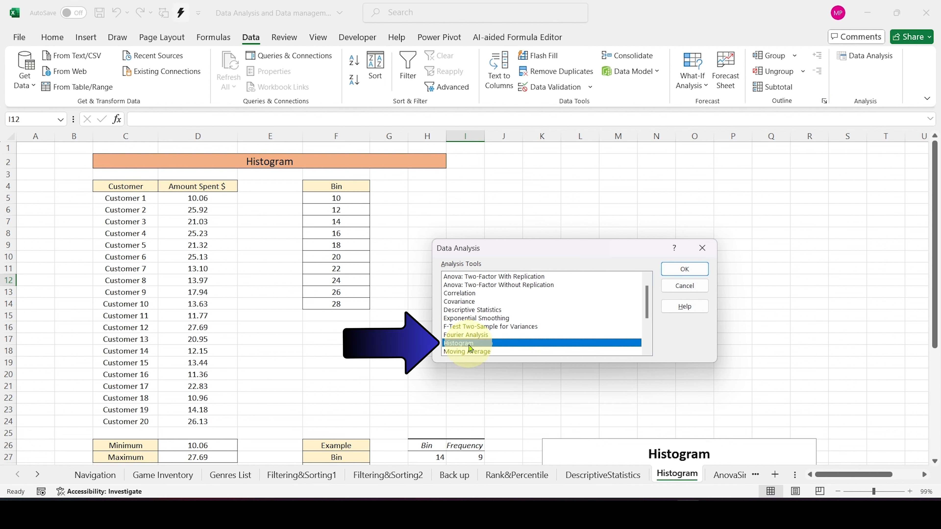
{"action": "left_click", "coordinate": [683, 269]}
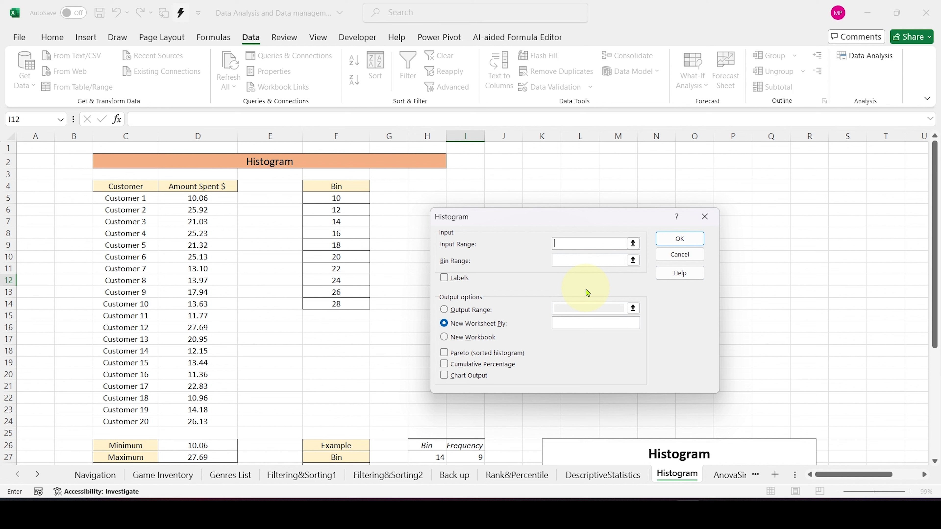
{"action": "left_click", "coordinate": [633, 243]}
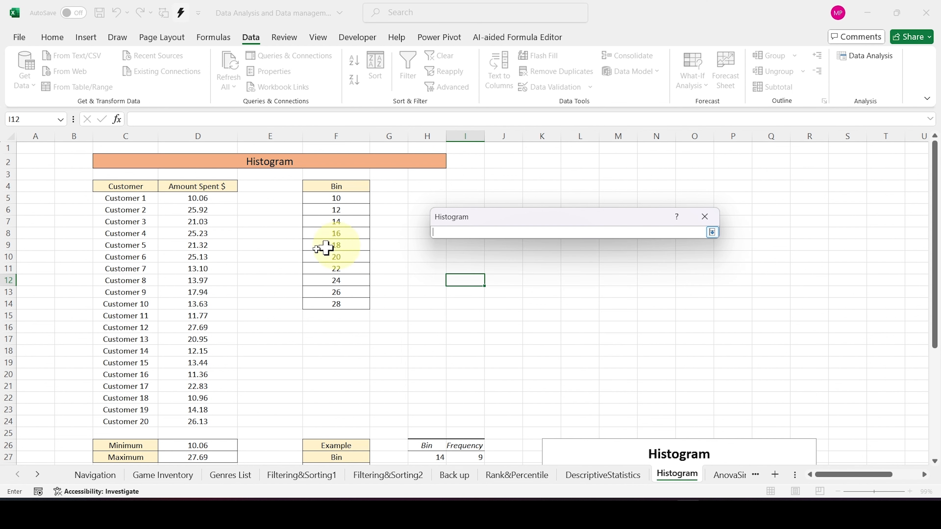
{"action": "left_click_drag", "start_coordinate": [212, 202], "coordinate": [200, 422]}
{"action": "left_click", "coordinate": [712, 232]}
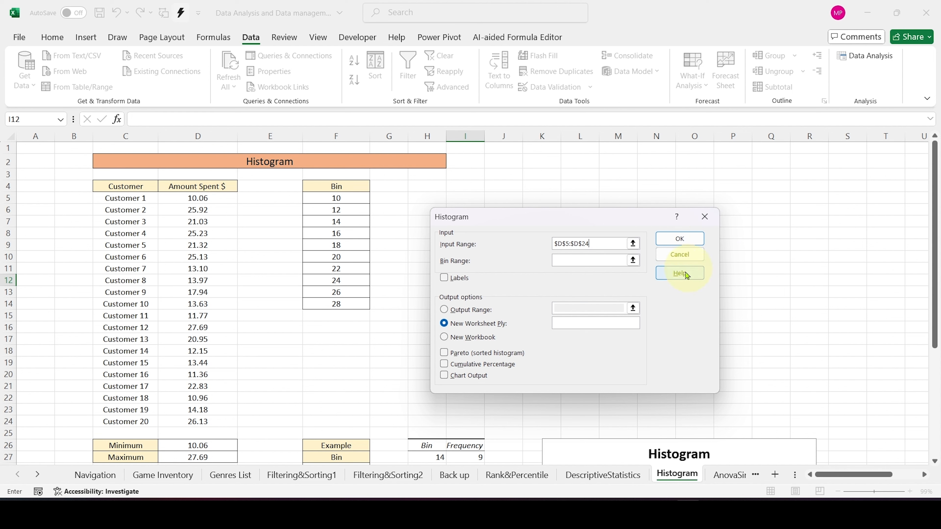
{"action": "left_click", "coordinate": [633, 261]}
{"action": "left_click_drag", "start_coordinate": [351, 198], "coordinate": [336, 306]}
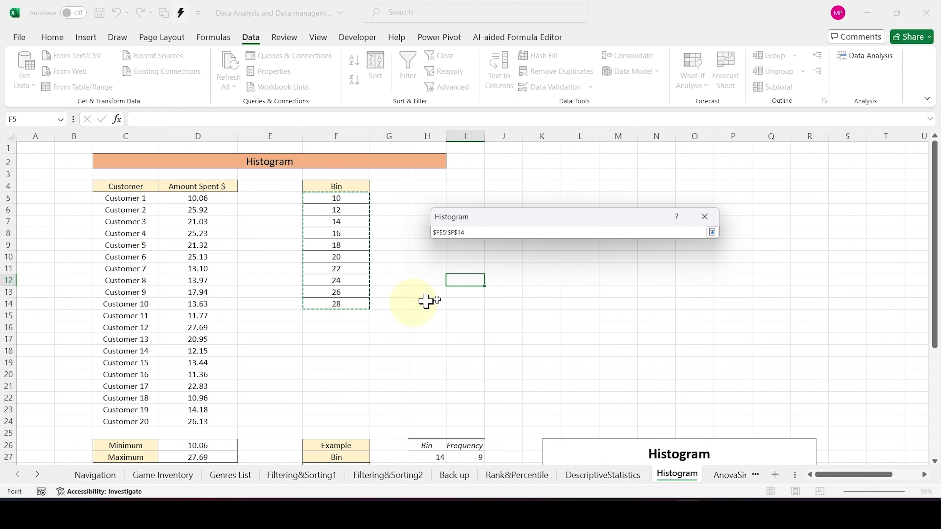
{"action": "left_click", "coordinate": [713, 232]}
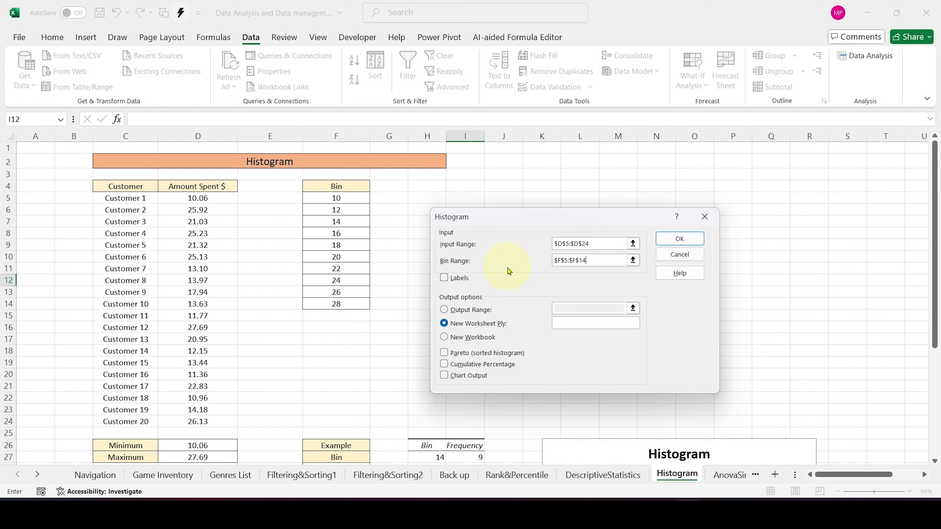
- Generate the histogram with the output range at $H$4 and Chart Output enabled
{"action": "left_click_drag", "start_coordinate": [490, 221], "coordinate": [644, 199]}
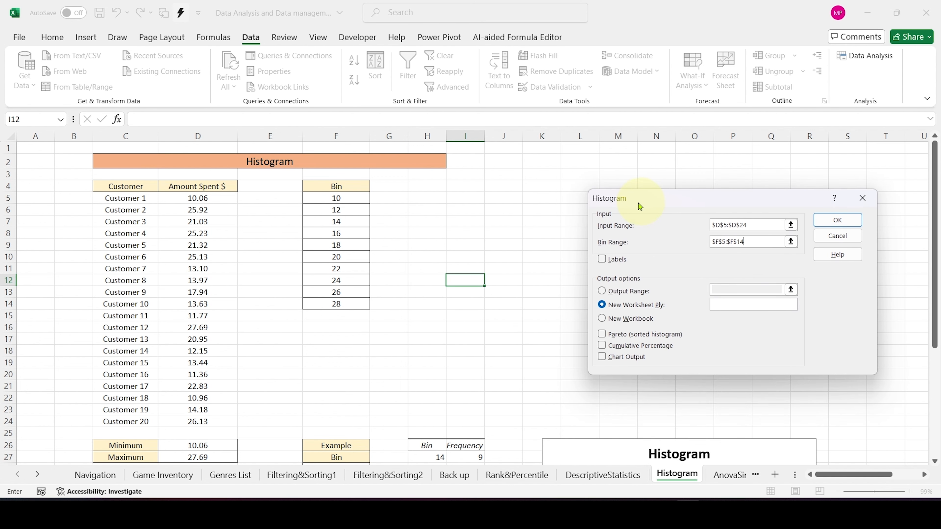
{"action": "left_click", "coordinate": [624, 289]}
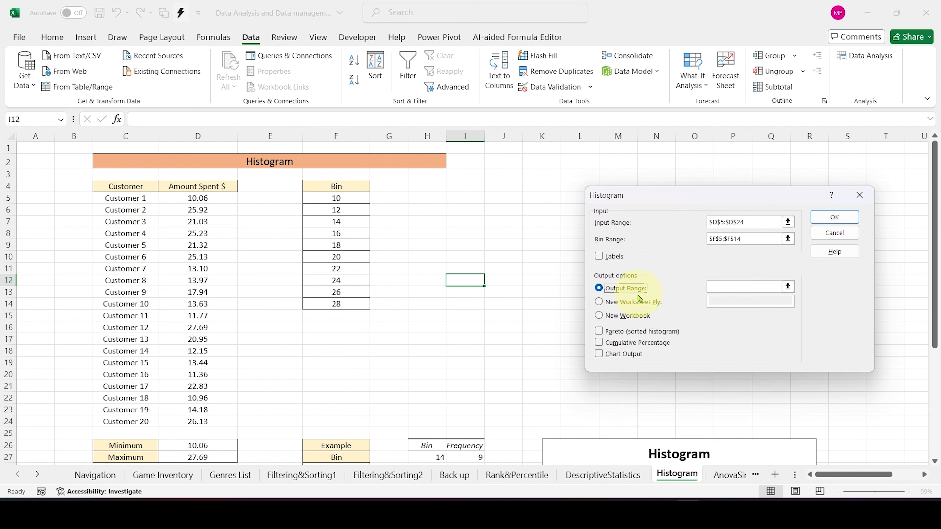
{"action": "left_click", "coordinate": [787, 287]}
{"action": "left_click", "coordinate": [421, 186]}
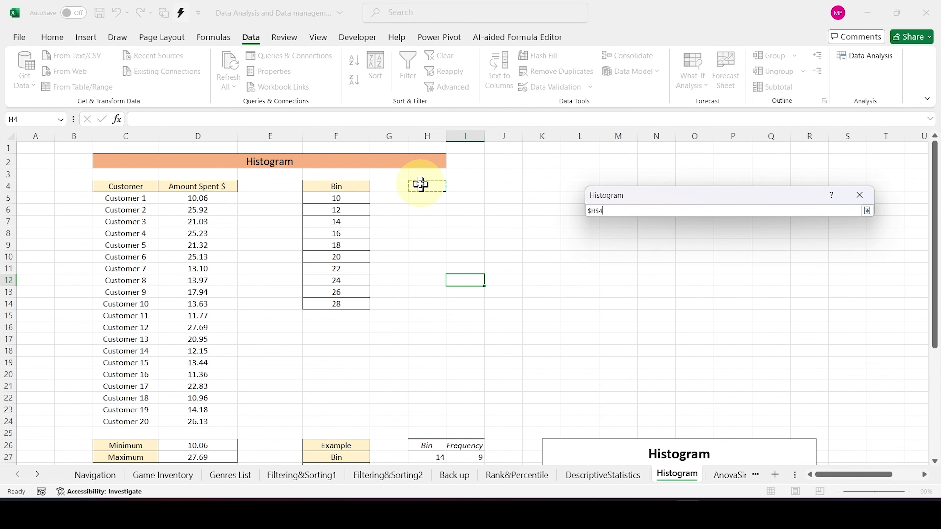
{"action": "left_click", "coordinate": [866, 211]}
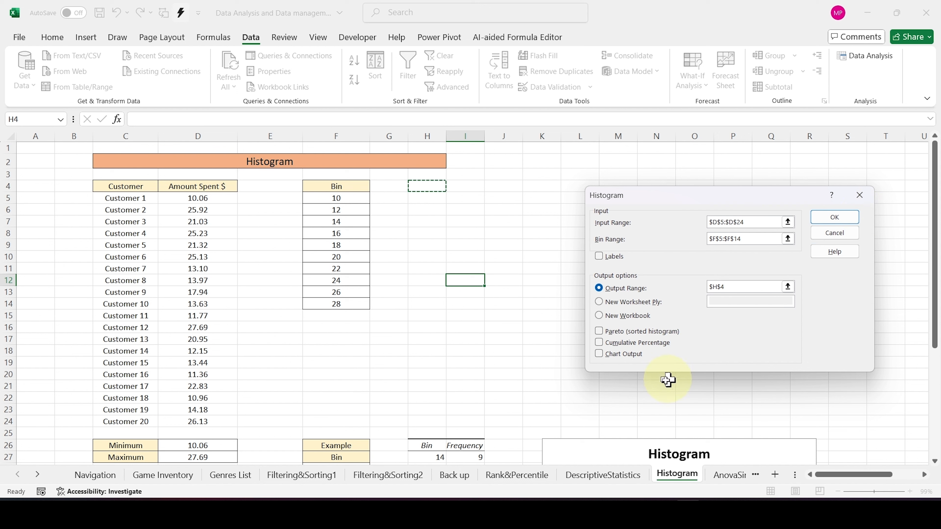
{"action": "left_click", "coordinate": [600, 354]}
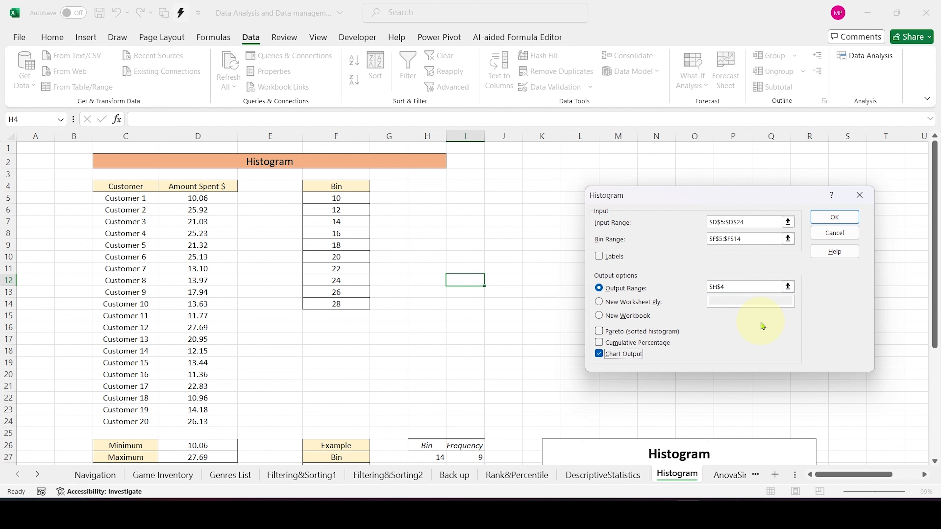
{"action": "left_click", "coordinate": [826, 222]}
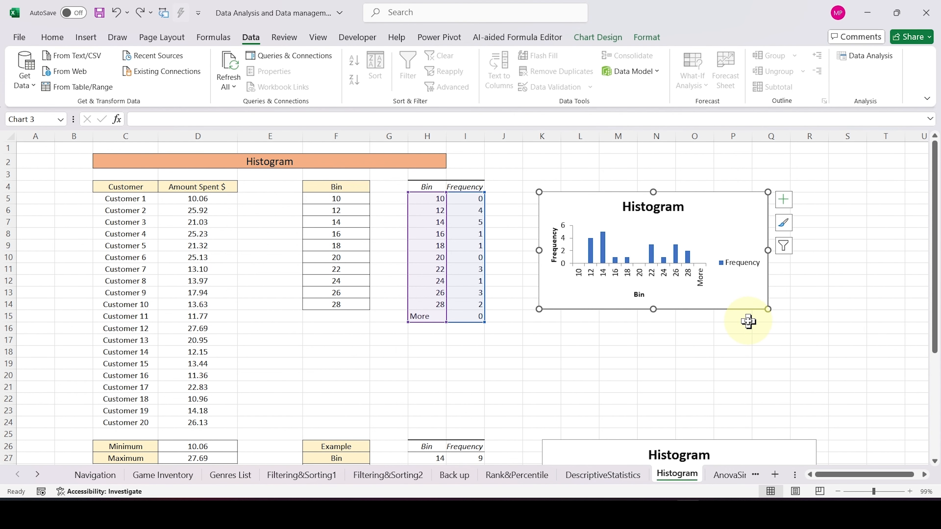
- Enlarge the new histogram chart to reach about column S and row 20, and delete its Frequency legend
{"action": "left_click_drag", "start_coordinate": [768, 309], "coordinate": [829, 370]}
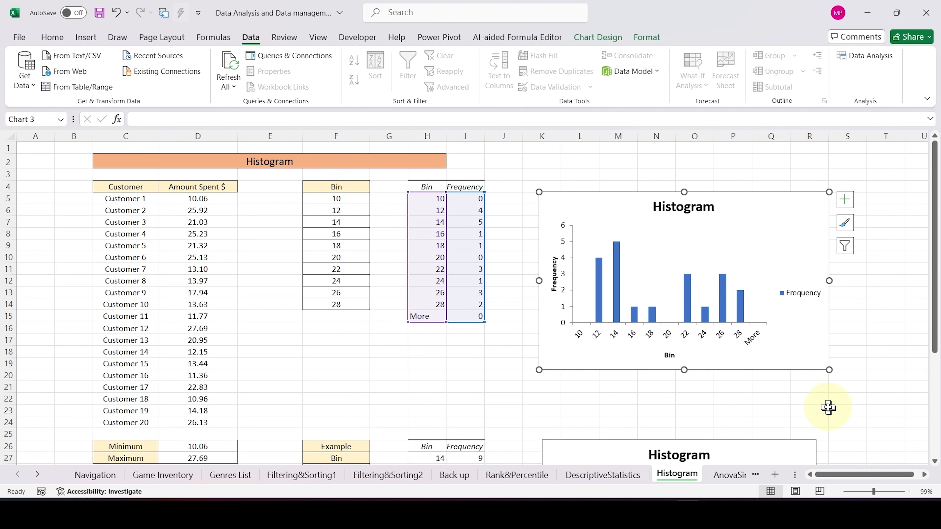
{"action": "left_click", "coordinate": [803, 295]}
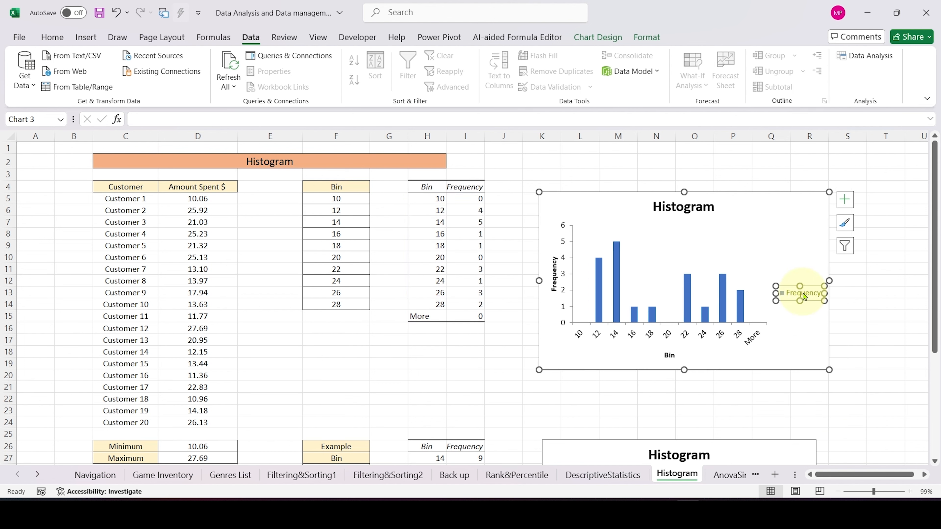
{"action": "right_click", "coordinate": [804, 295]}
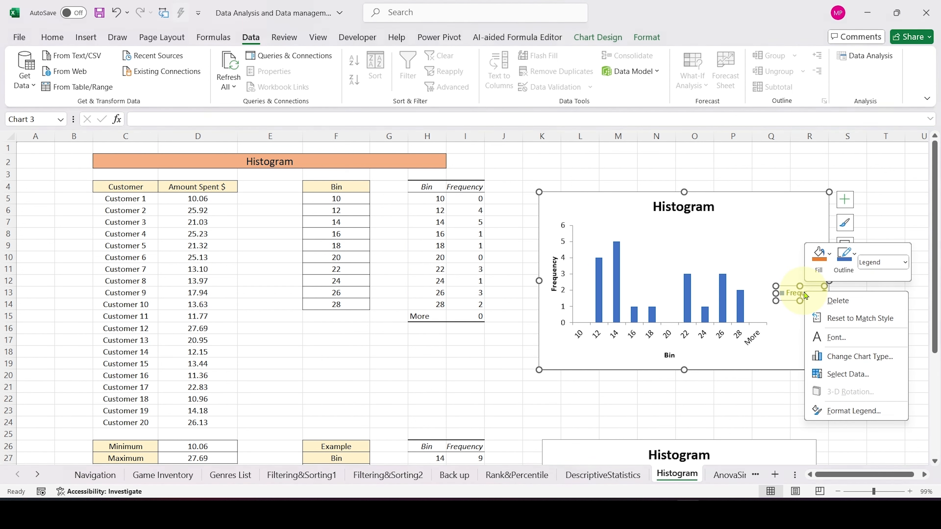
{"action": "left_click", "coordinate": [820, 301]}
- Examine the histogram's frequency bars, including bin 12, against the customer amounts in D5:D24
{"action": "mouse_move", "coordinate": [759, 284]}
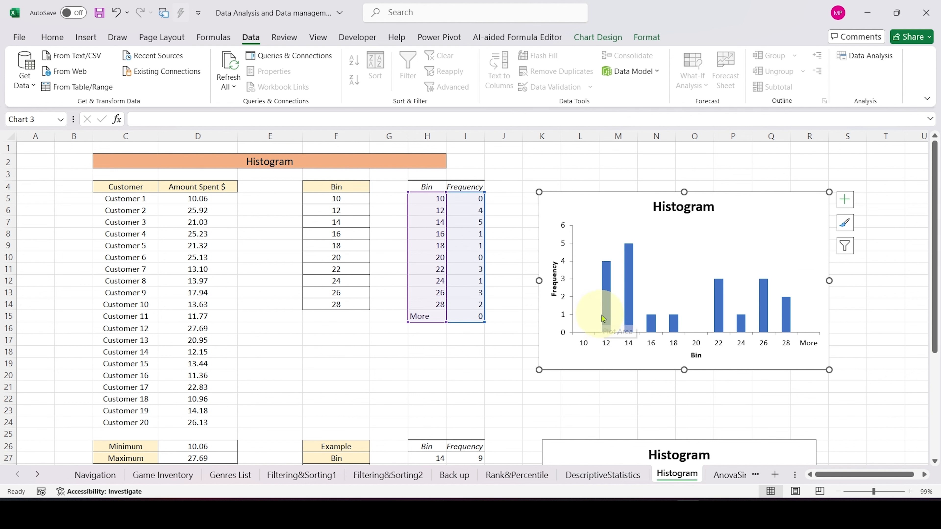
{"action": "mouse_move", "coordinate": [607, 285]}
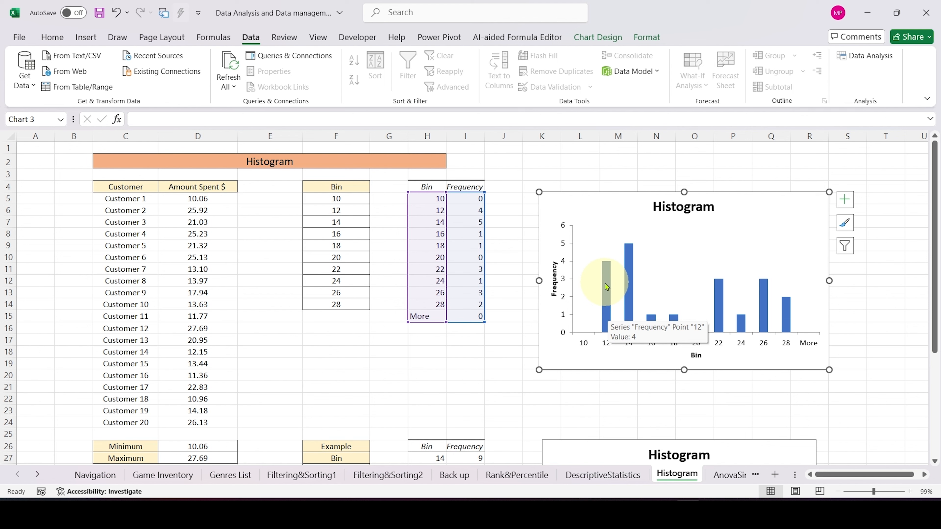
{"action": "left_click_drag", "start_coordinate": [219, 197], "coordinate": [230, 422]}
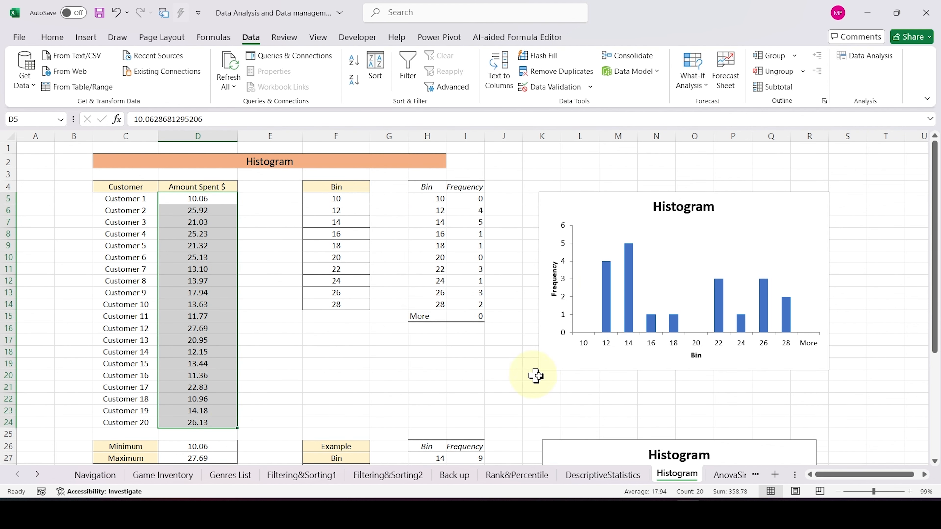
{"action": "left_click", "coordinate": [581, 387]}
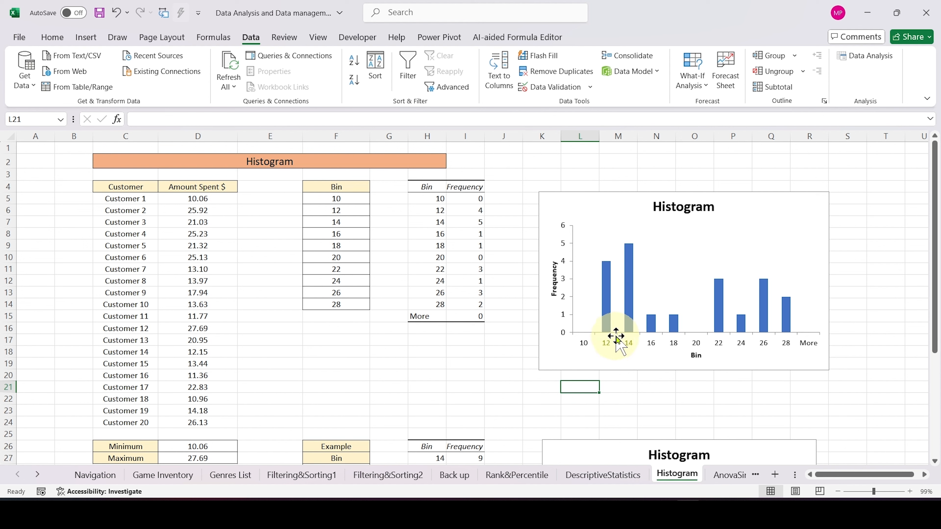
- Examine the amounts in D5:D24, the bins in F5:F14 and the minimum and maximum in D26:D27 alongside the histogram
{"action": "mouse_move", "coordinate": [629, 310]}
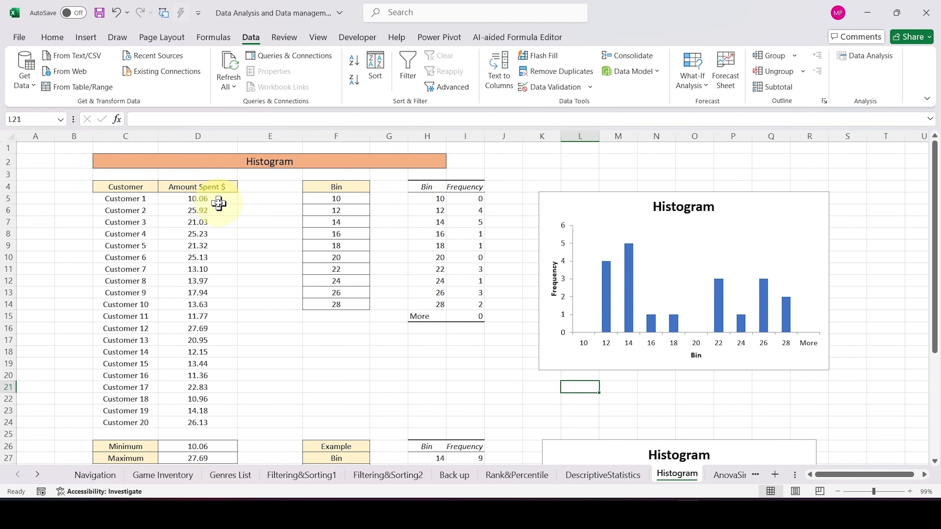
{"action": "left_click_drag", "start_coordinate": [221, 196], "coordinate": [210, 423]}
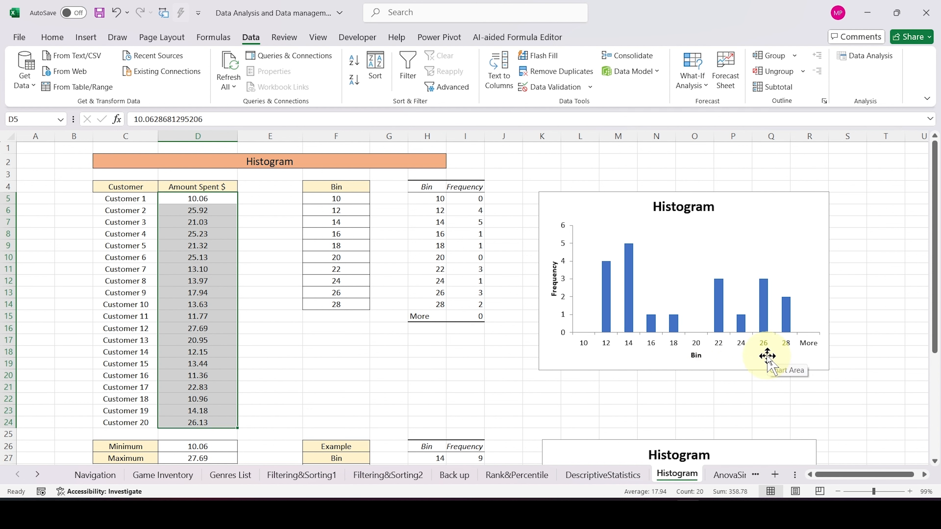
{"action": "left_click", "coordinate": [458, 353]}
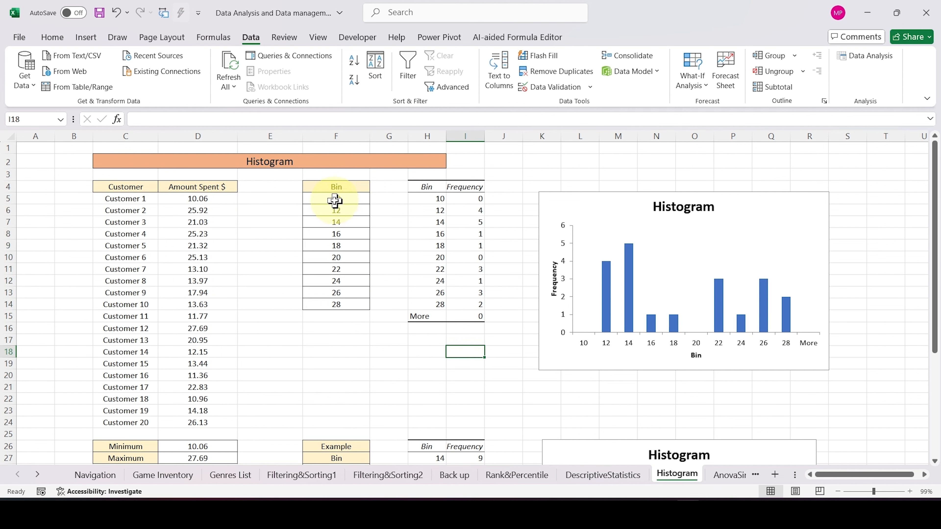
{"action": "left_click_drag", "start_coordinate": [336, 198], "coordinate": [340, 307]}
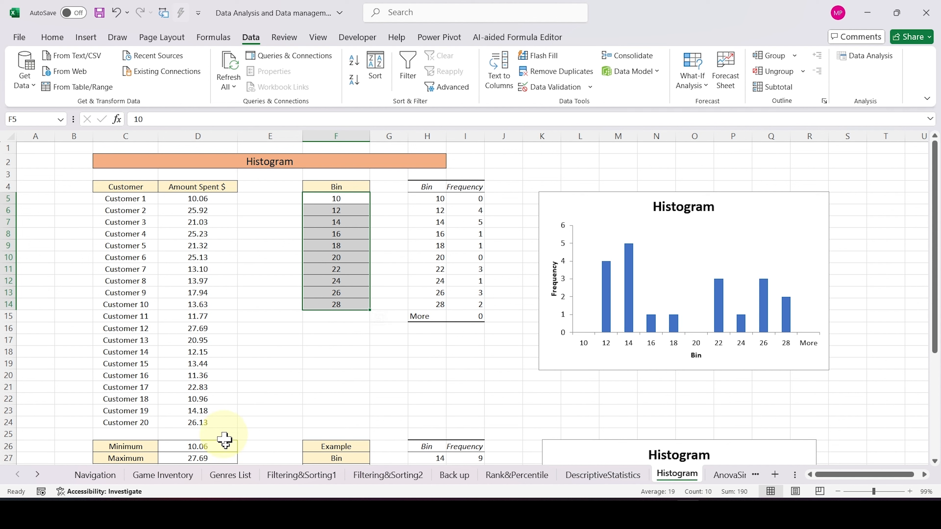
{"action": "left_click_drag", "start_coordinate": [223, 444], "coordinate": [221, 456]}
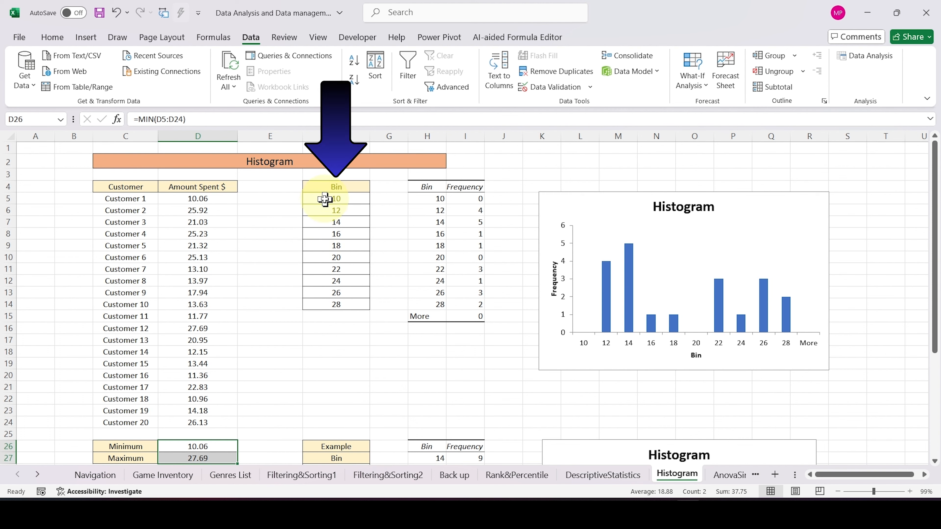
{"action": "left_click_drag", "start_coordinate": [326, 196], "coordinate": [336, 309]}
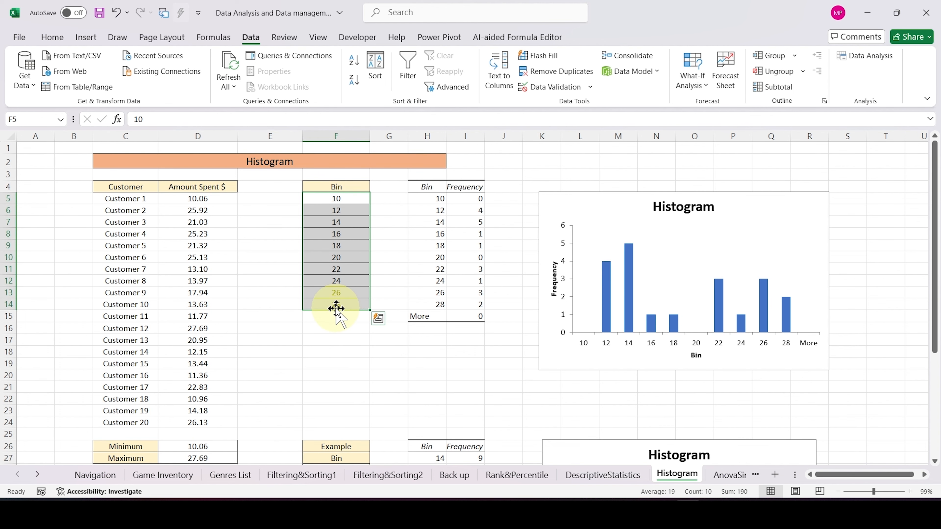
{"action": "left_click", "coordinate": [336, 371]}
- Examine the example bins in F28:F32 with their frequency table and histogram
{"action": "scroll", "coordinate": [336, 371], "scroll_direction": "down", "scroll_amount": 2}
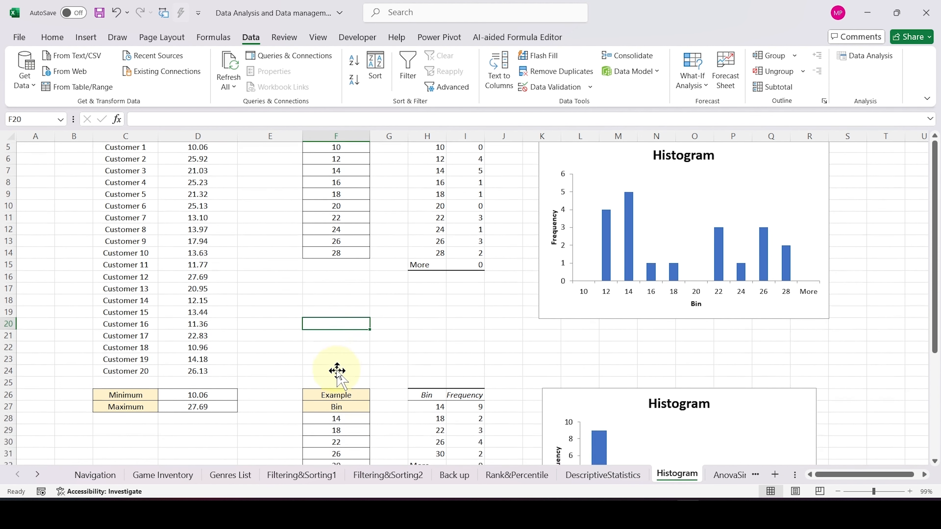
{"action": "scroll", "coordinate": [336, 371], "scroll_direction": "down", "scroll_amount": 3}
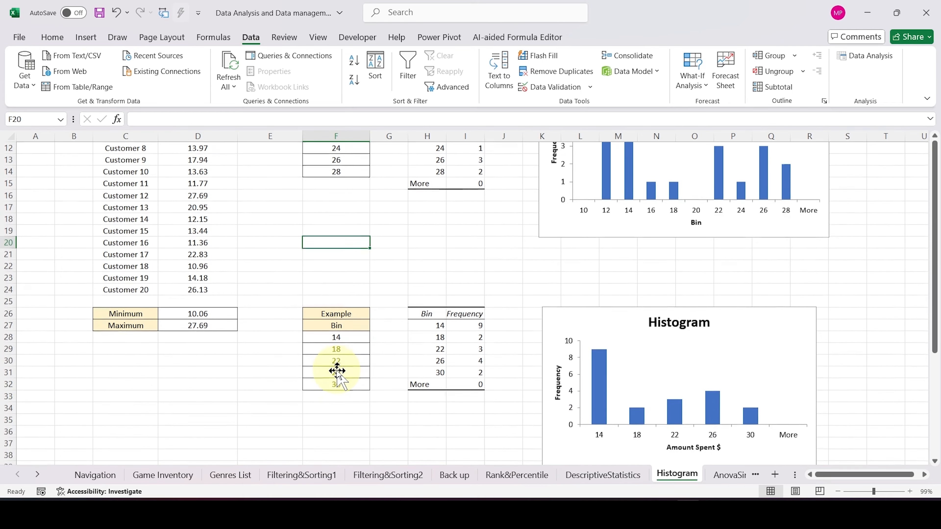
{"action": "scroll", "coordinate": [336, 372], "scroll_direction": "down", "scroll_amount": 1}
{"action": "scroll", "coordinate": [231, 258], "scroll_direction": "up", "scroll_amount": 2}
{"action": "scroll", "coordinate": [252, 272], "scroll_direction": "up", "scroll_amount": 1}
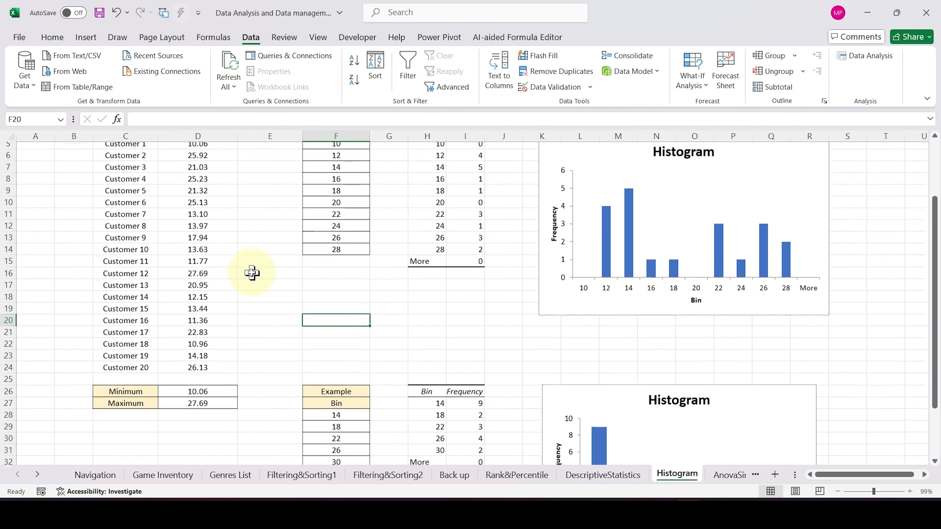
{"action": "scroll", "coordinate": [252, 273], "scroll_direction": "up", "scroll_amount": 2}
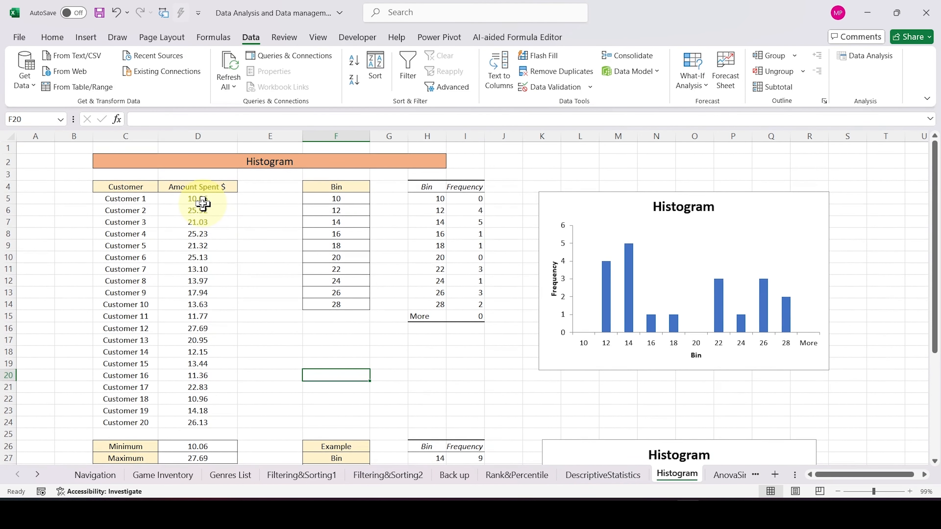
{"action": "left_click_drag", "start_coordinate": [203, 203], "coordinate": [202, 263]}
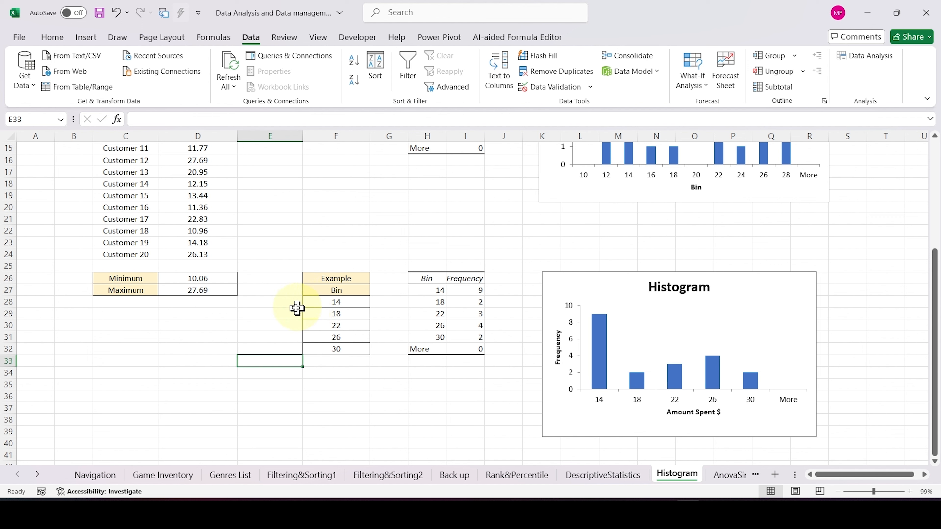
{"action": "left_click_drag", "start_coordinate": [329, 299], "coordinate": [338, 346]}
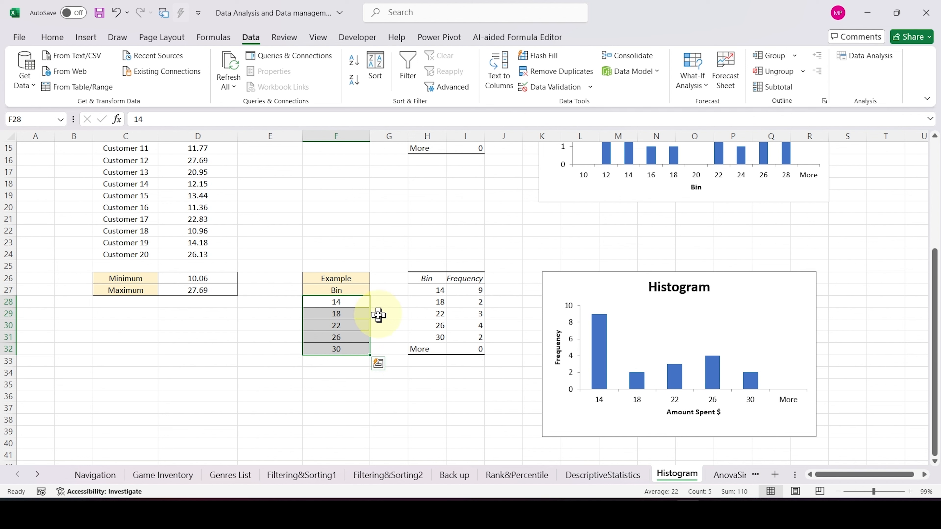
{"action": "left_click", "coordinate": [458, 417]}
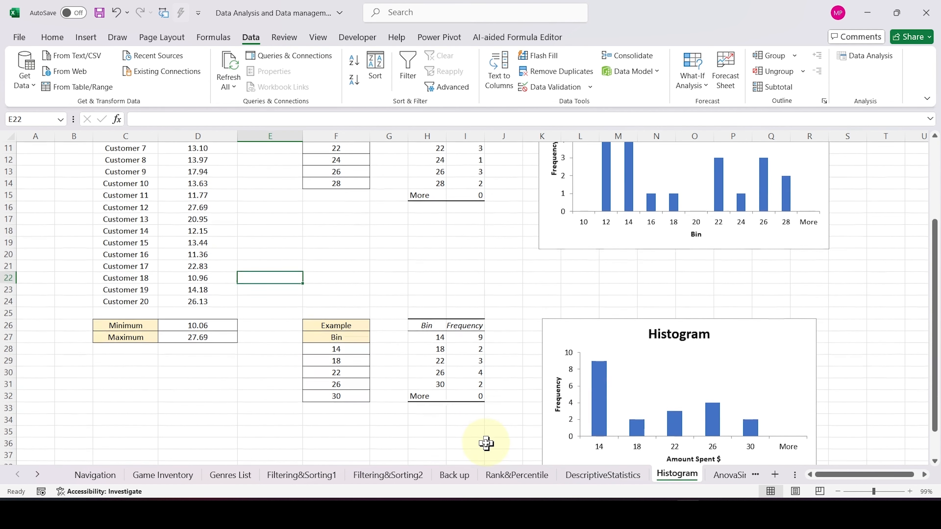
- Compare how the example bins in F28:F32 group the customer amounts with the grouping by the original bins
{"action": "left_click", "coordinate": [486, 443]}
{"action": "scroll", "coordinate": [486, 443], "scroll_direction": "up", "scroll_amount": 4}
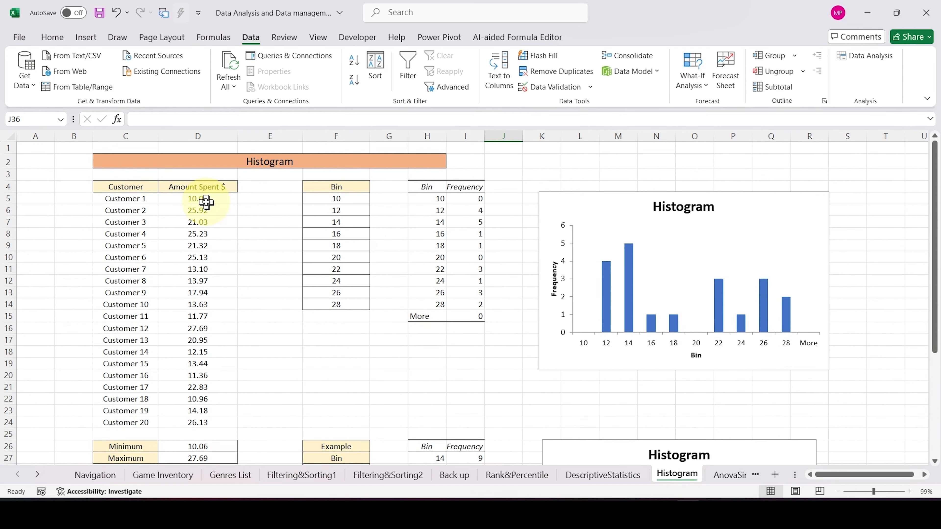
{"action": "left_click_drag", "start_coordinate": [206, 200], "coordinate": [227, 317]}
{"action": "scroll", "coordinate": [226, 317], "scroll_direction": "down", "scroll_amount": 3}
{"action": "left_click_drag", "start_coordinate": [327, 373], "coordinate": [324, 414]}
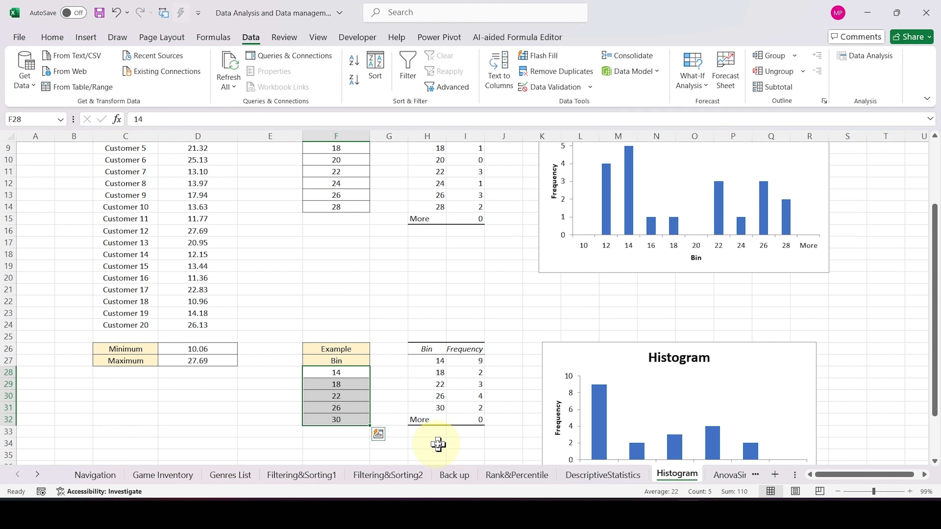
{"action": "left_click", "coordinate": [468, 443]}
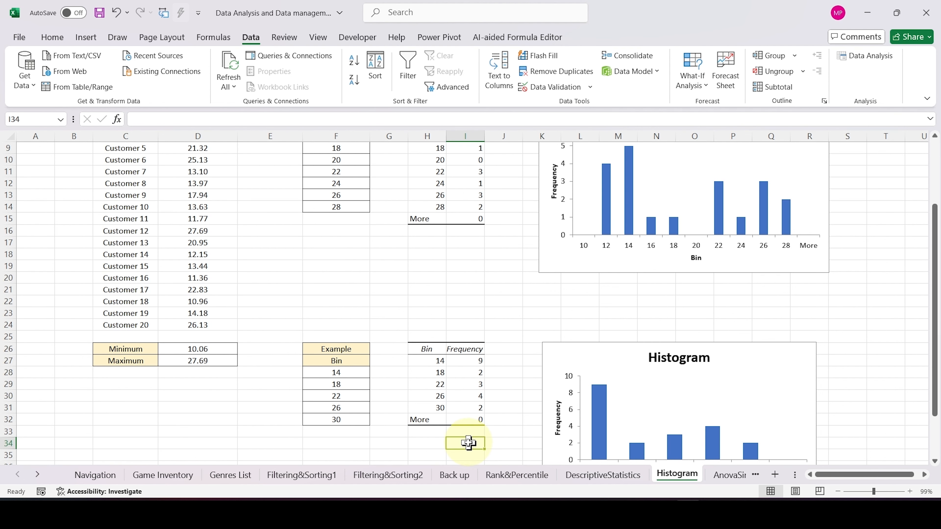
{"action": "scroll", "coordinate": [468, 443], "scroll_direction": "up", "scroll_amount": 2}
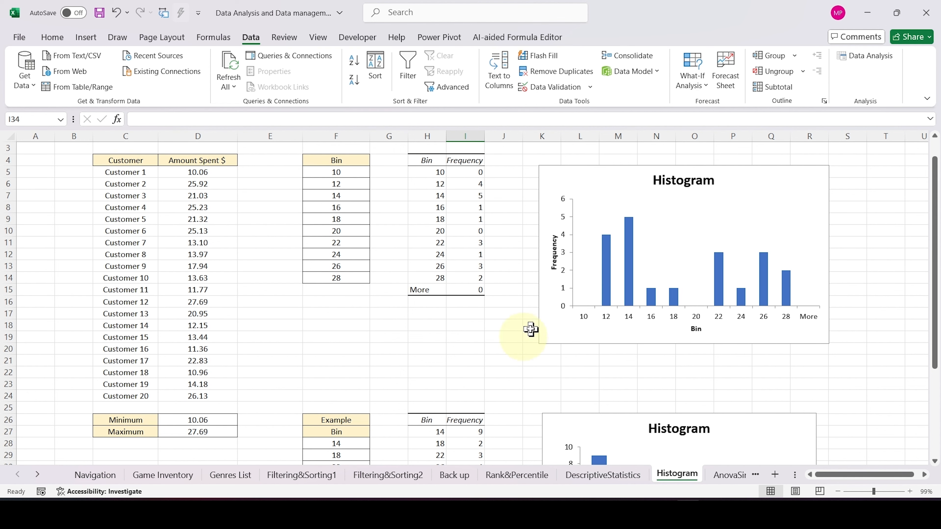
{"action": "scroll", "coordinate": [532, 405], "scroll_direction": "down", "scroll_amount": 3}
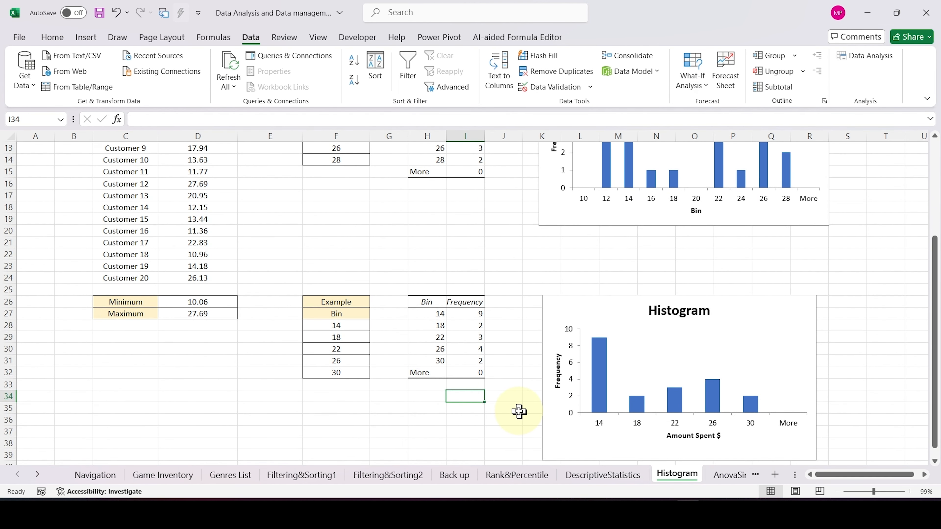
{"action": "left_click_drag", "start_coordinate": [331, 325], "coordinate": [330, 375]}
{"action": "left_click", "coordinate": [349, 447]}
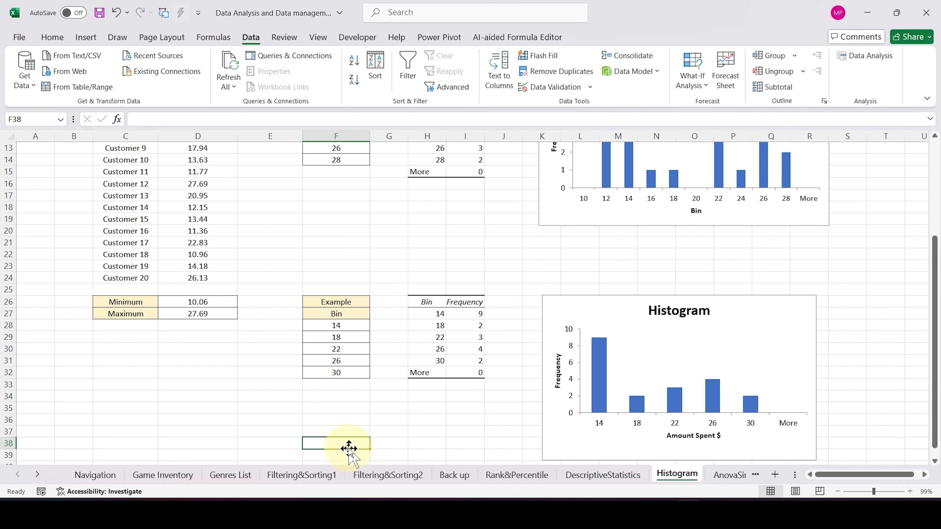
{"action": "left_click", "coordinate": [452, 421]}
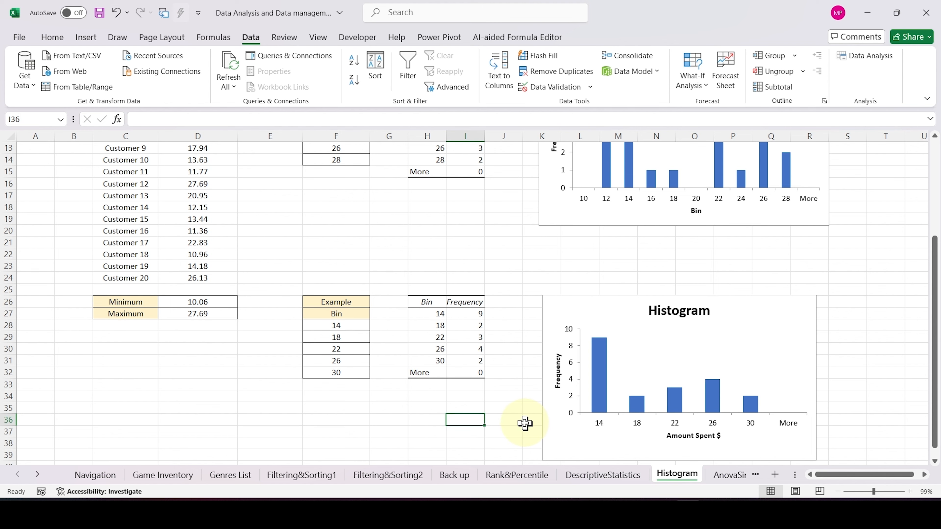
- Compare the bars of the example histogram, including bin 14, with those of the first histogram, and review the example bins
{"action": "scroll", "coordinate": [525, 422], "scroll_direction": "up", "scroll_amount": 3}
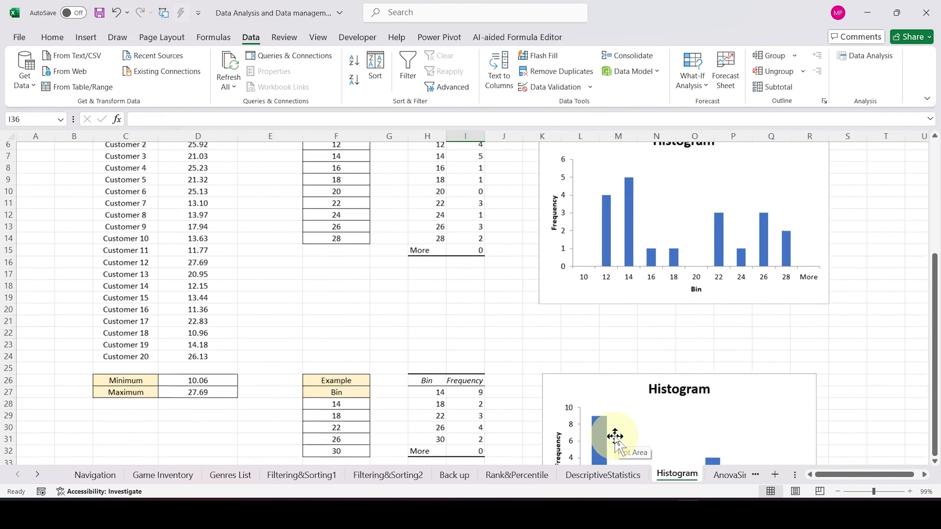
{"action": "scroll", "coordinate": [615, 436], "scroll_direction": "down", "scroll_amount": 3}
{"action": "scroll", "coordinate": [615, 436], "scroll_direction": "down", "scroll_amount": 1}
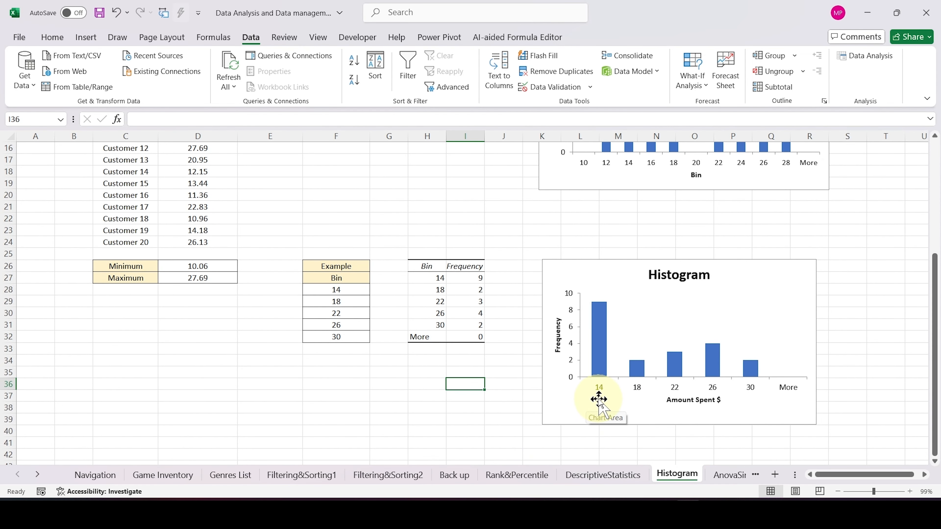
{"action": "scroll", "coordinate": [640, 414], "scroll_direction": "down", "scroll_amount": 3}
{"action": "scroll", "coordinate": [637, 412], "scroll_direction": "up", "scroll_amount": 4}
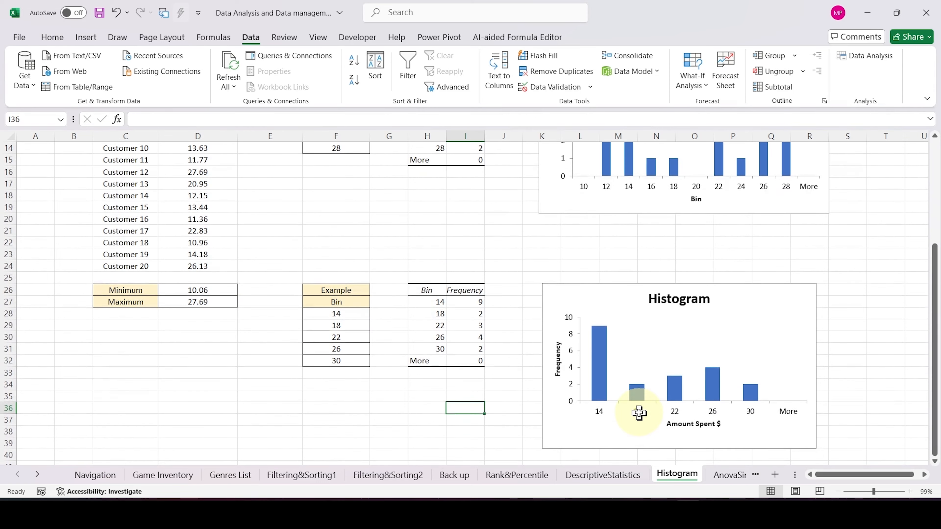
{"action": "scroll", "coordinate": [639, 413], "scroll_direction": "up", "scroll_amount": 5}
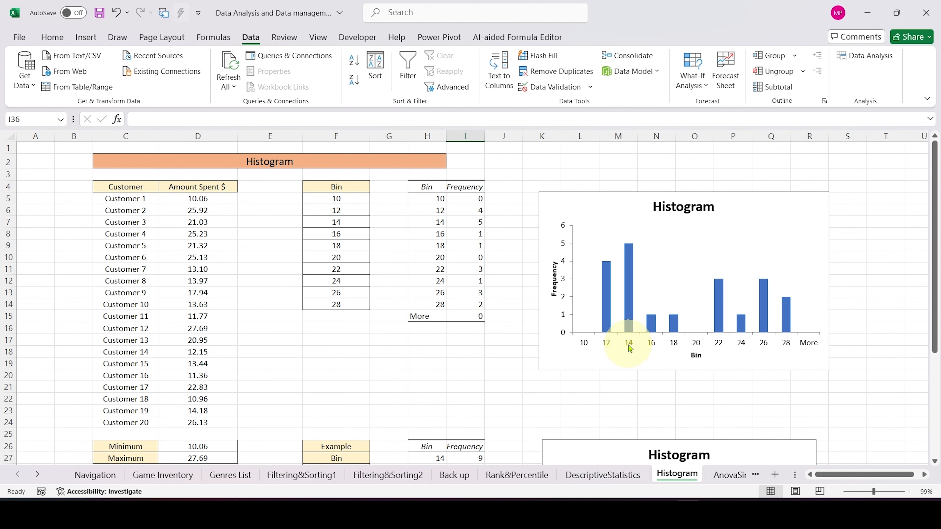
{"action": "scroll", "coordinate": [624, 376], "scroll_direction": "down", "scroll_amount": 2}
{"action": "scroll", "coordinate": [624, 376], "scroll_direction": "up", "scroll_amount": 1}
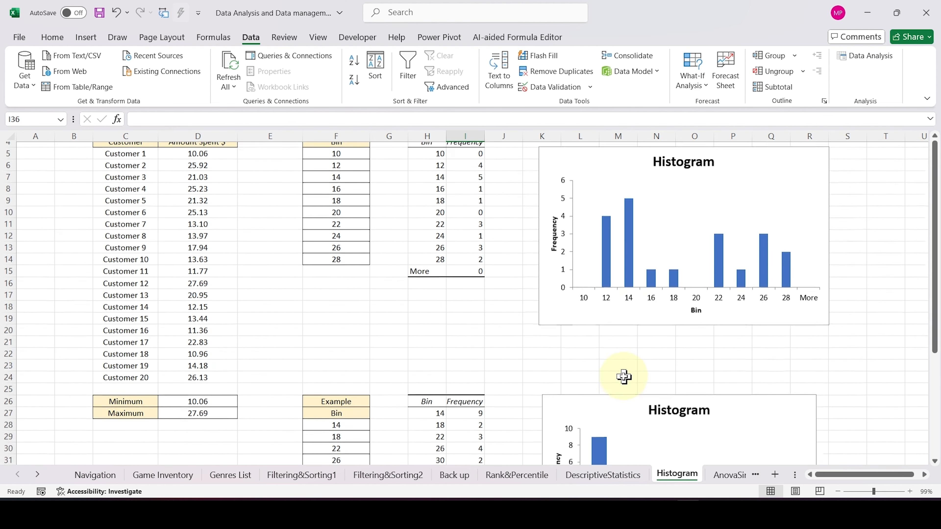
{"action": "scroll", "coordinate": [624, 377], "scroll_direction": "down", "scroll_amount": 1}
{"action": "scroll", "coordinate": [624, 376], "scroll_direction": "down", "scroll_amount": 2}
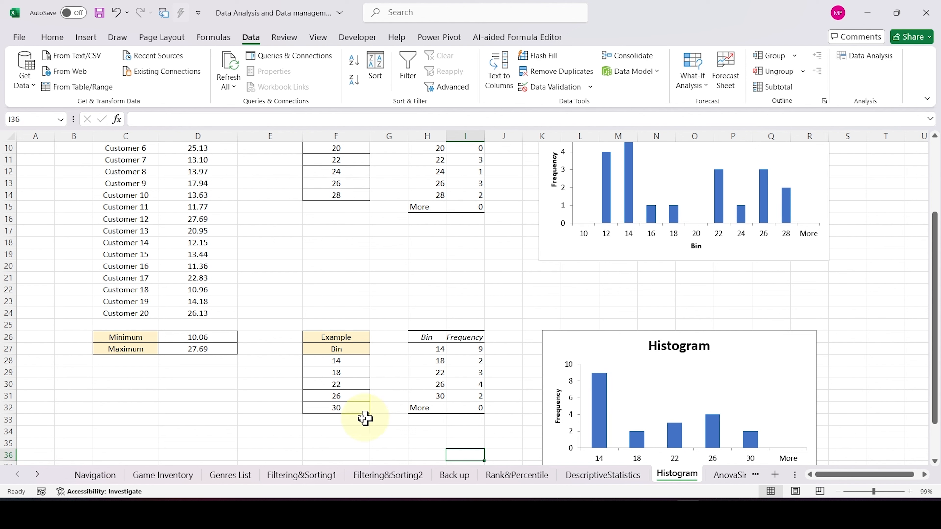
{"action": "left_click_drag", "start_coordinate": [324, 366], "coordinate": [323, 408]}
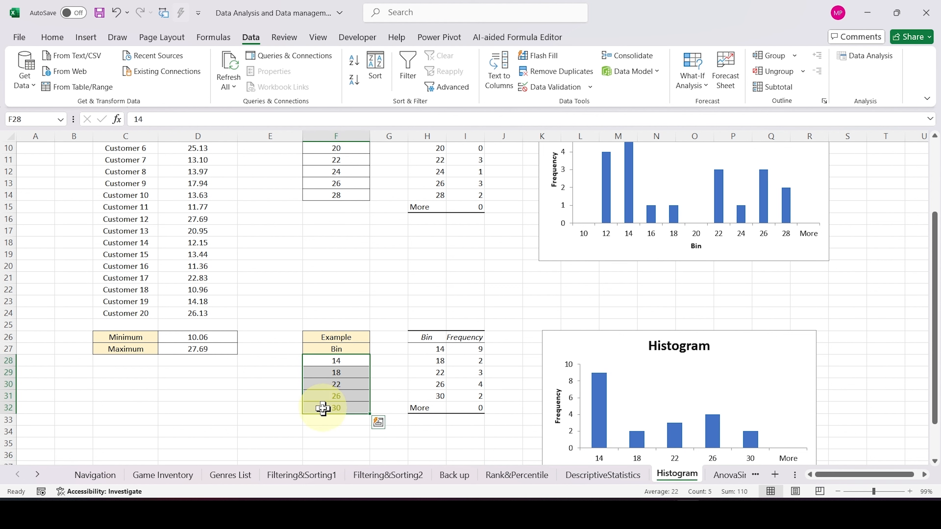
{"action": "left_click", "coordinate": [436, 431]}
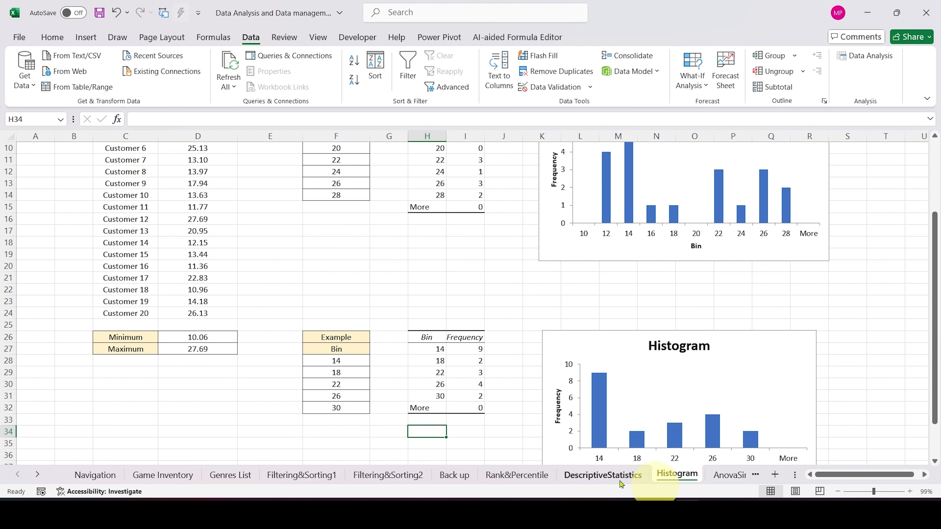
- Open the AnovaSingleFactor sheet and review the dog speed data, the Anova results and the explanatory note
{"action": "left_click", "coordinate": [37, 475]}
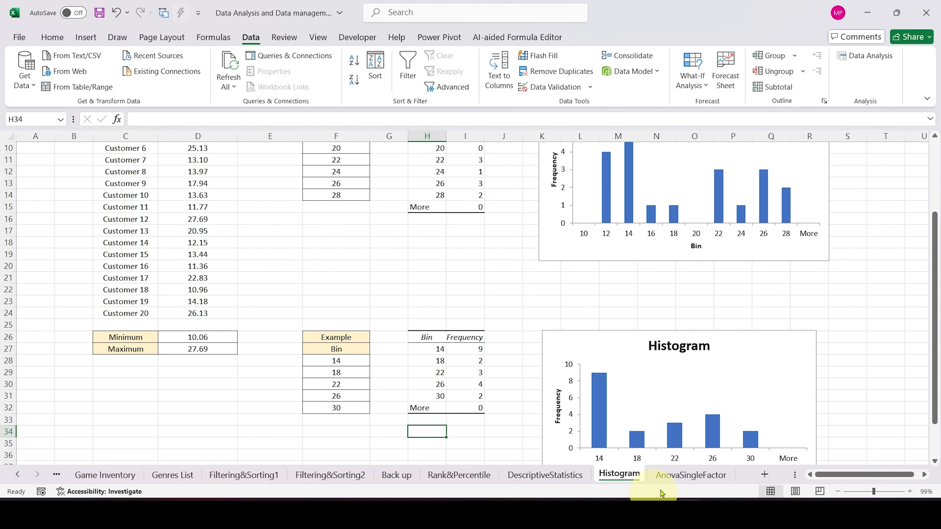
{"action": "left_click", "coordinate": [700, 478]}
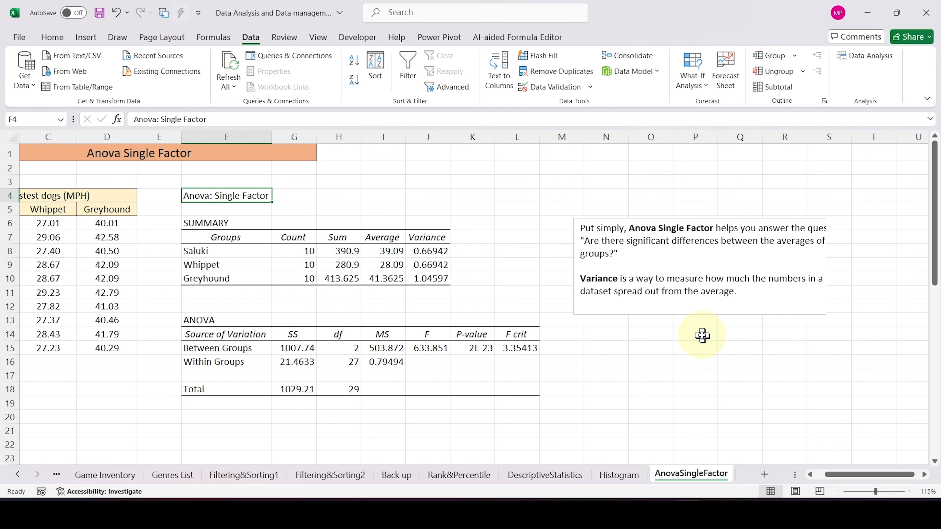
{"action": "scroll", "coordinate": [700, 336], "scroll_direction": "left", "scroll_amount": 2}
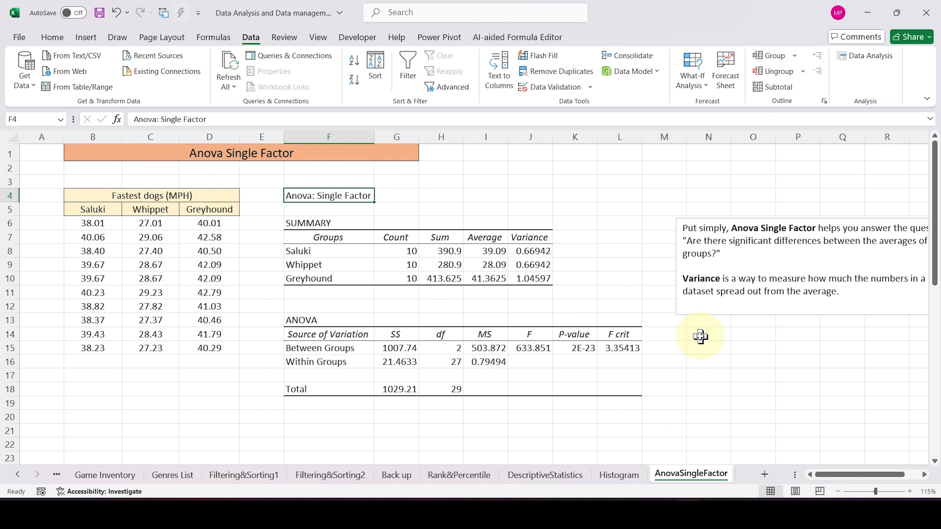
{"action": "left_click", "coordinate": [700, 336]}
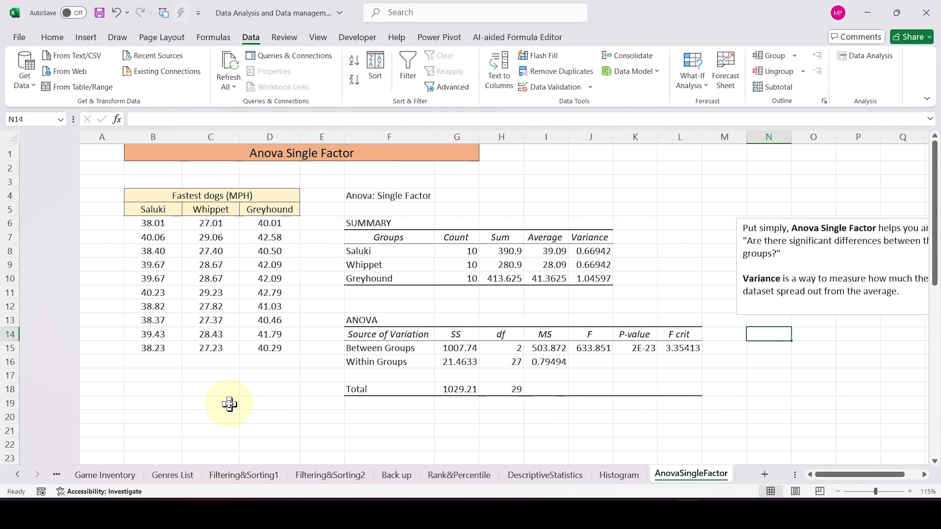
{"action": "scroll", "coordinate": [229, 404], "scroll_direction": "right", "scroll_amount": 1}
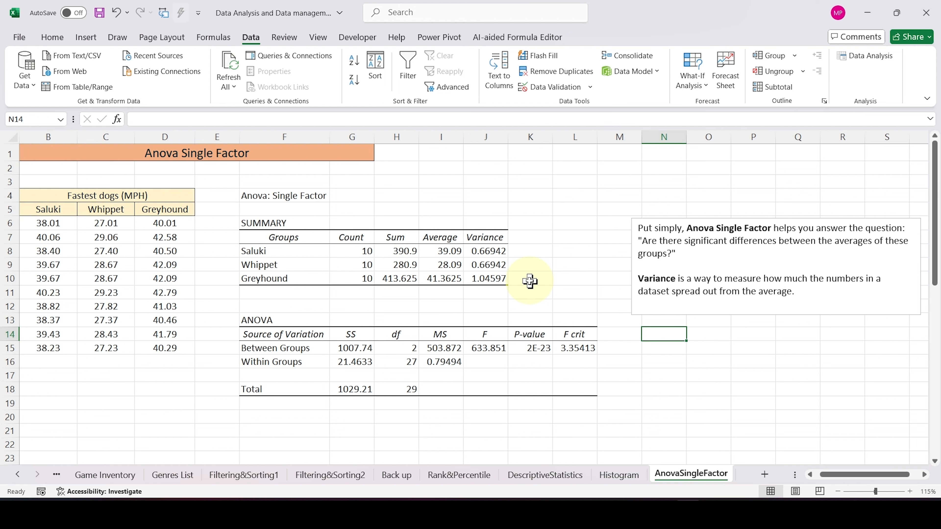
- Clear everything, both contents and formatting, from the existing Anova results in F3:L18
{"action": "left_click_drag", "start_coordinate": [248, 183], "coordinate": [593, 395]}
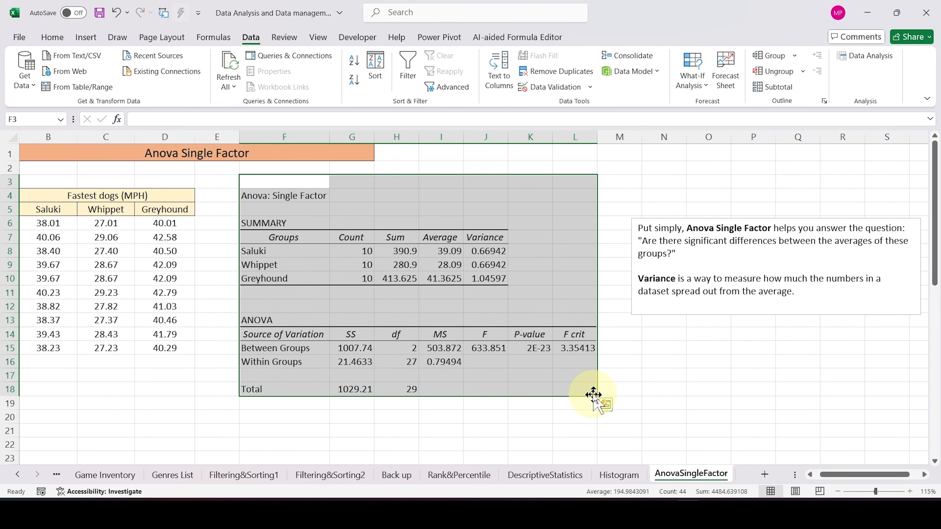
{"action": "left_click", "coordinate": [53, 37]}
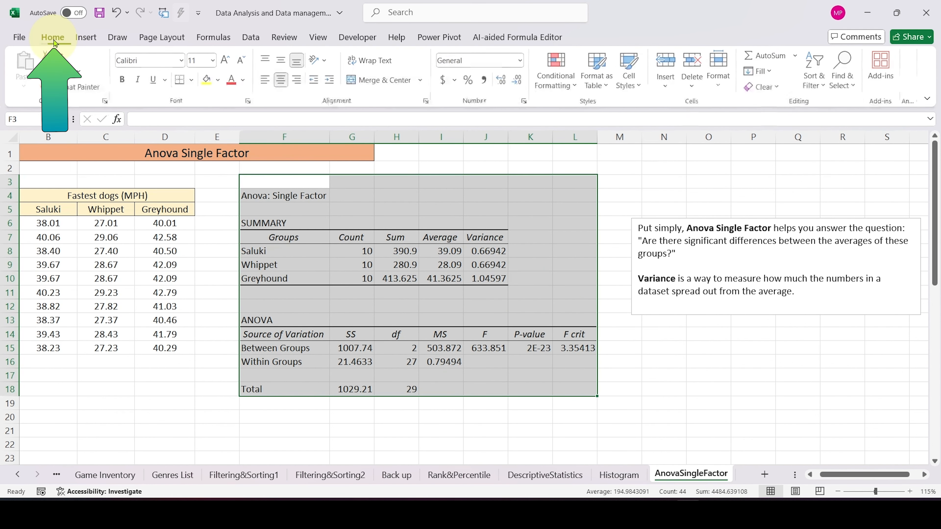
{"action": "left_click", "coordinate": [762, 87]}
{"action": "left_click", "coordinate": [788, 112]}
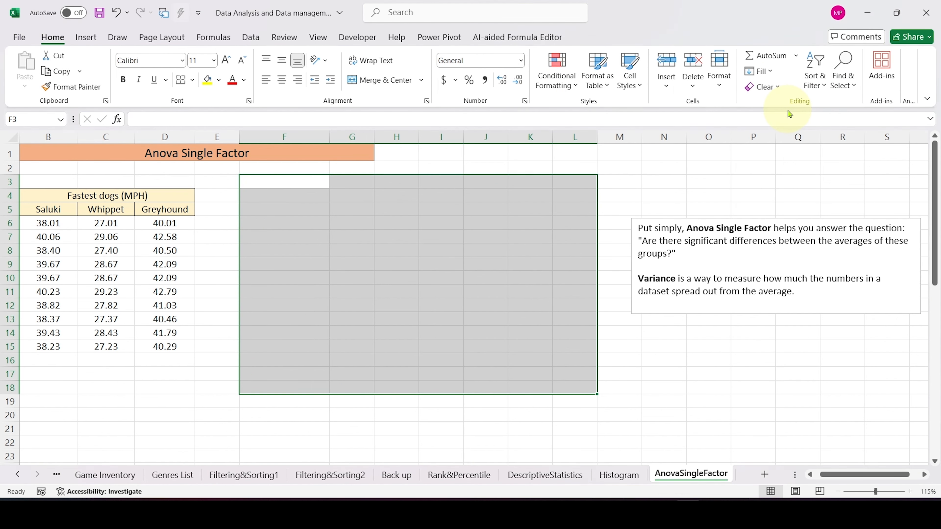
{"action": "left_click", "coordinate": [694, 401]}
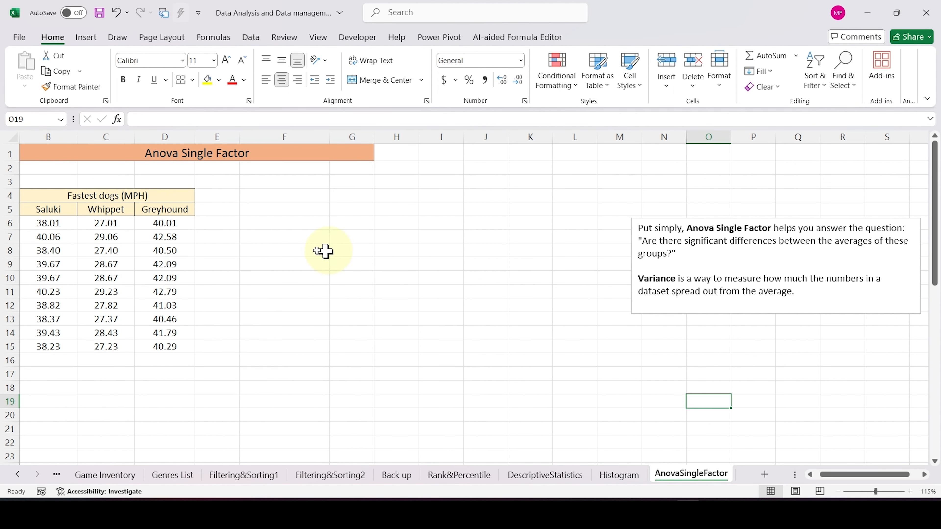
- Start an Anova: Single Factor analysis with the dog speed data and its headers in B5:D15 as the input range
{"action": "left_click", "coordinate": [271, 200]}
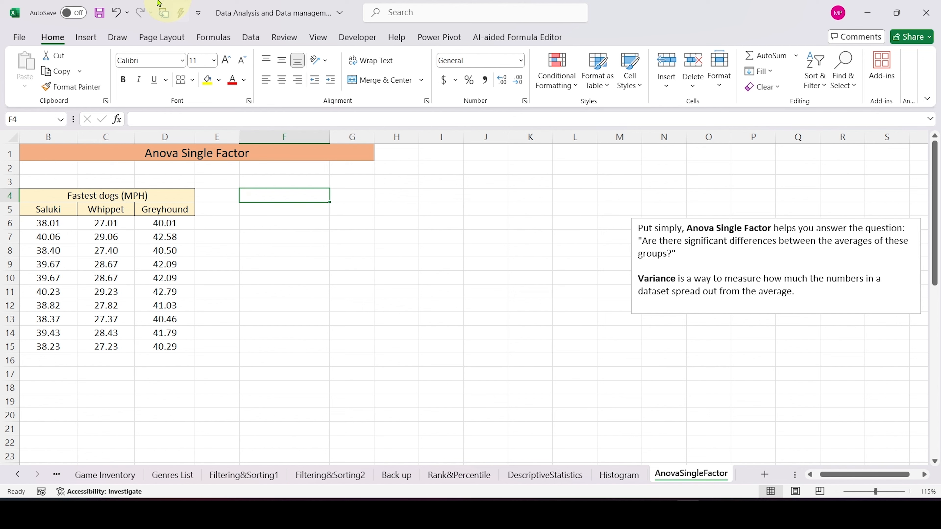
{"action": "left_click", "coordinate": [251, 39]}
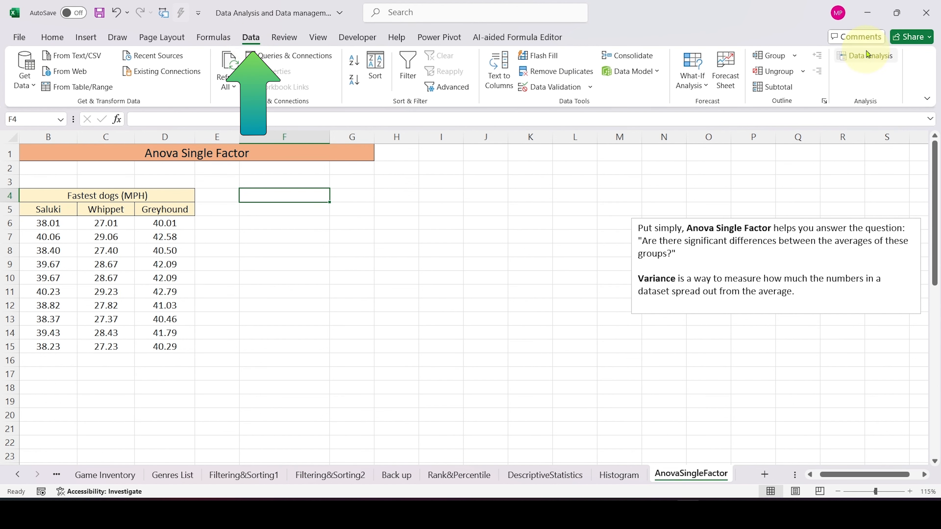
{"action": "left_click", "coordinate": [867, 55]}
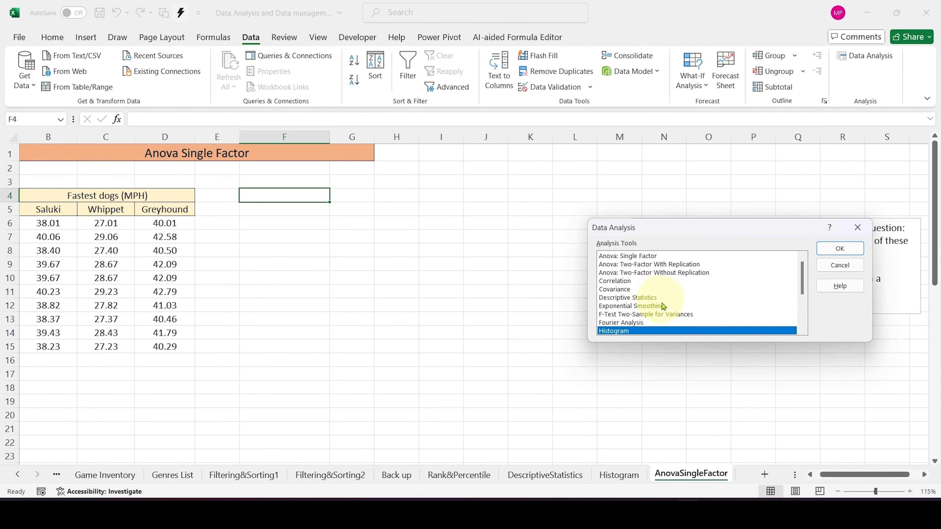
{"action": "left_click", "coordinate": [642, 256]}
{"action": "left_click", "coordinate": [840, 249]}
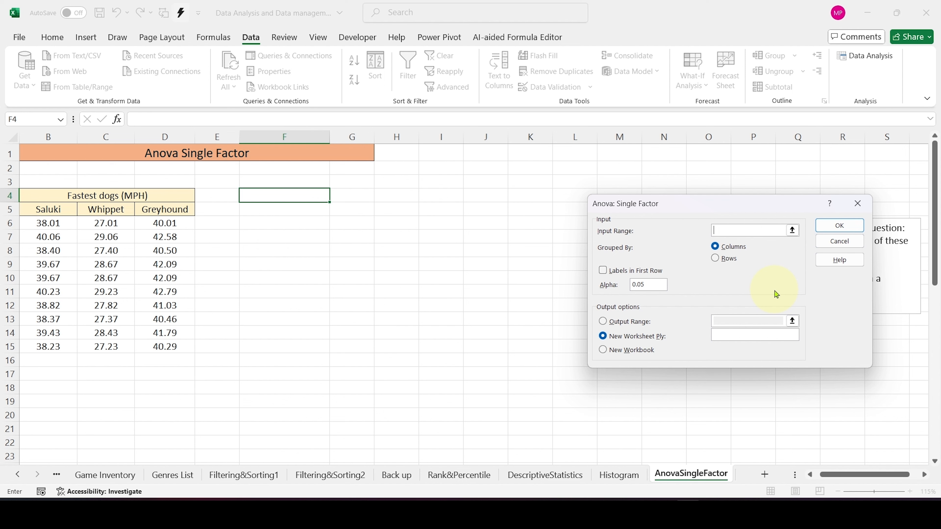
{"action": "left_click", "coordinate": [792, 230]}
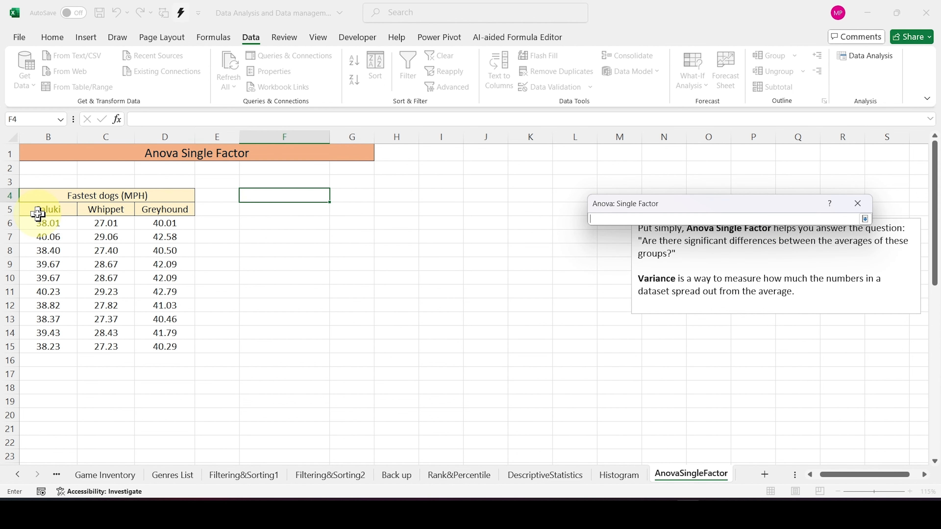
{"action": "left_click_drag", "start_coordinate": [37, 214], "coordinate": [165, 348]}
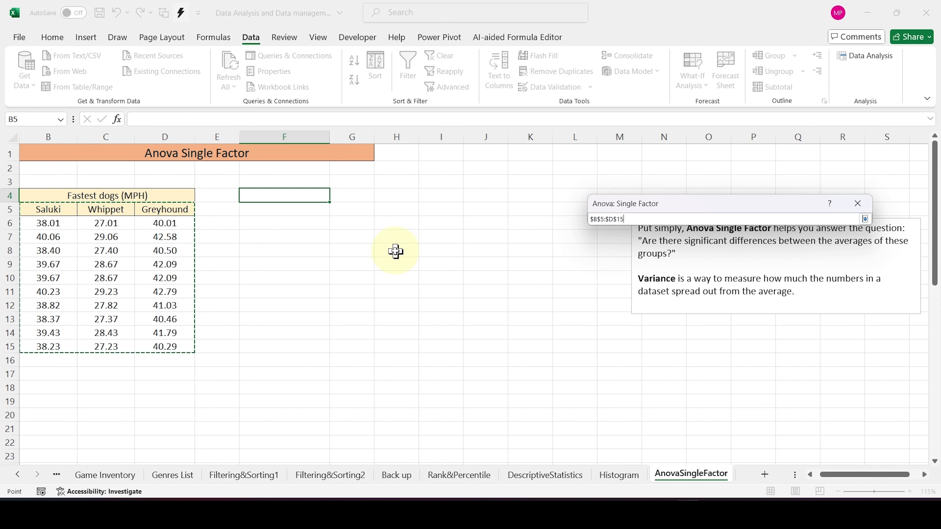
{"action": "left_click", "coordinate": [864, 219]}
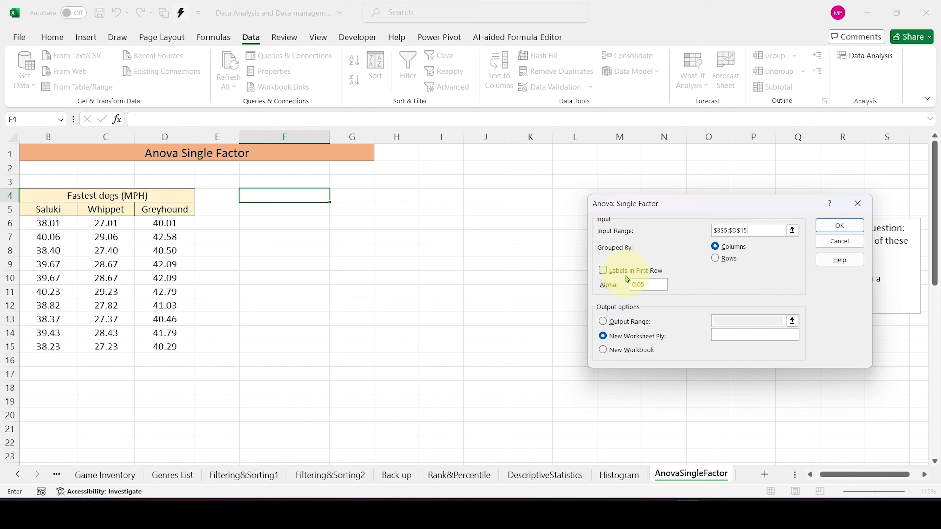
- Enable labels in the first row, set the output range to F4, and run the Anova analysis
{"action": "left_click", "coordinate": [603, 272]}
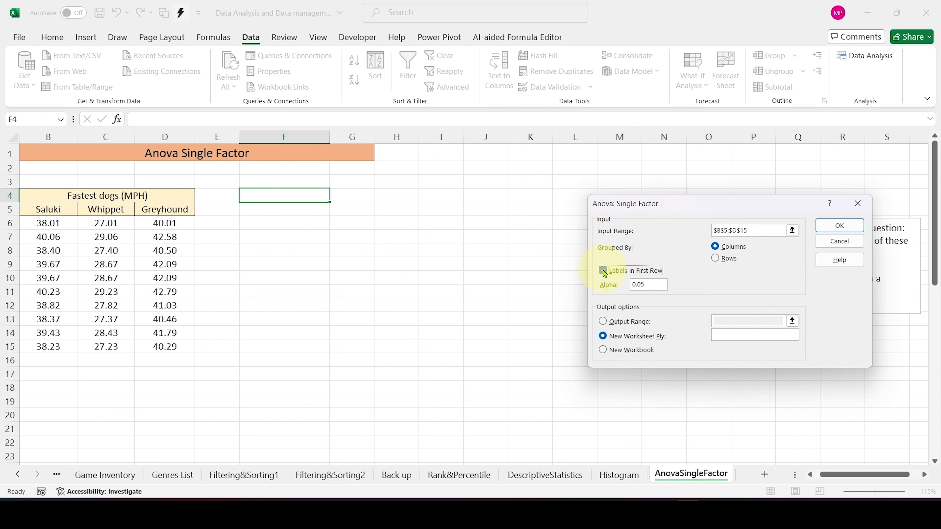
{"action": "left_click", "coordinate": [614, 320]}
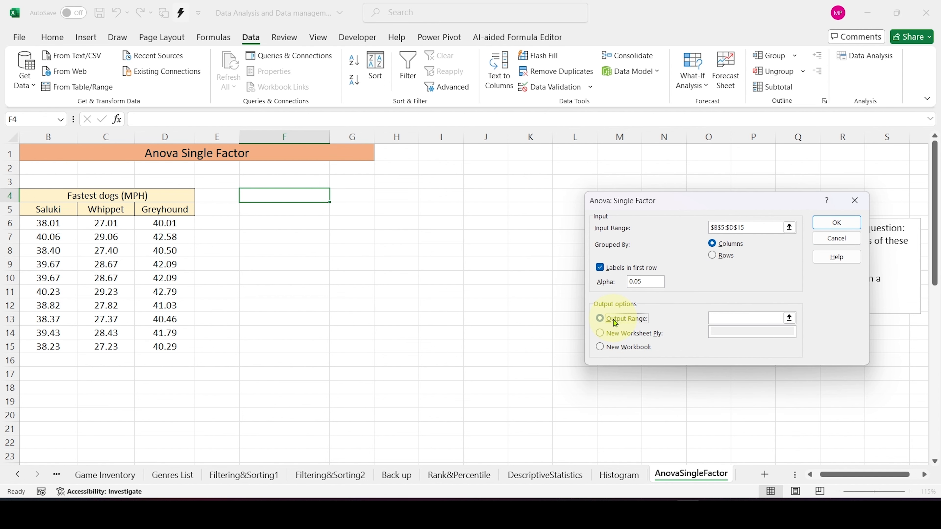
{"action": "left_click", "coordinate": [789, 318]}
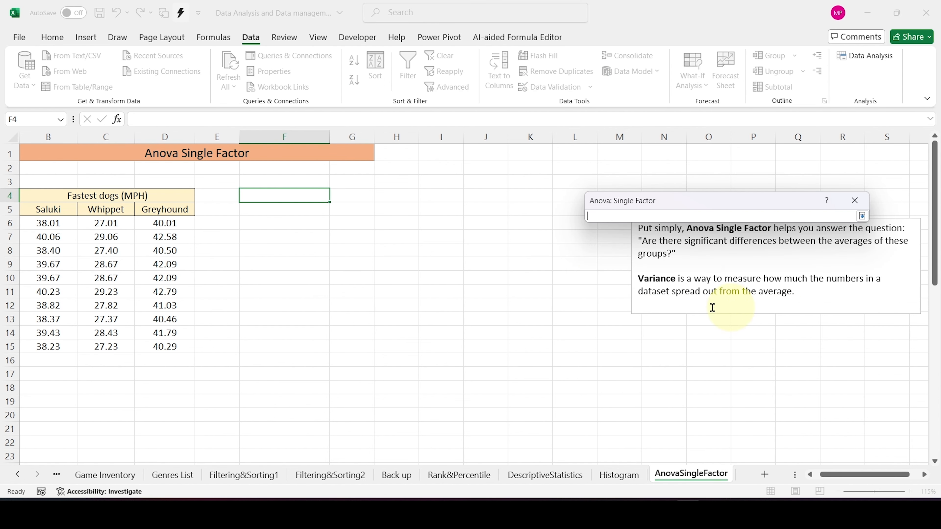
{"action": "left_click", "coordinate": [309, 196]}
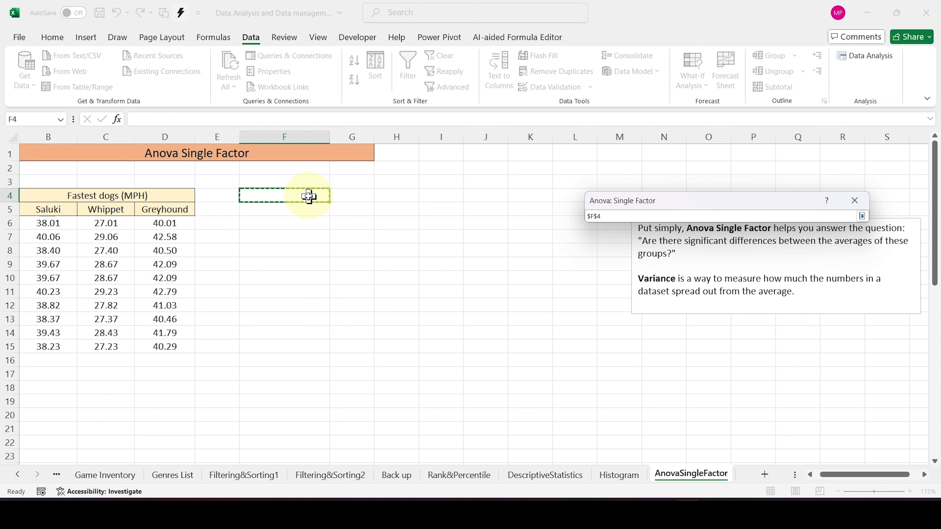
{"action": "left_click", "coordinate": [862, 217]}
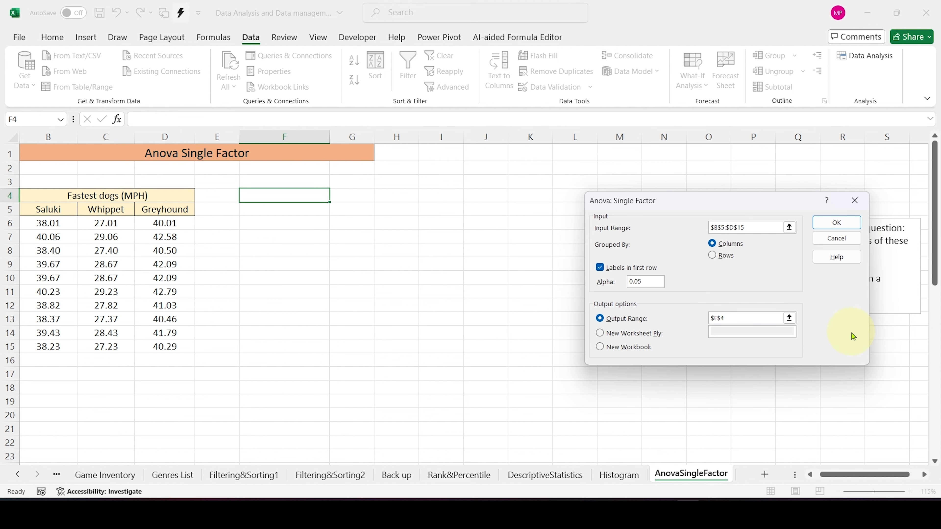
{"action": "left_click", "coordinate": [838, 224]}
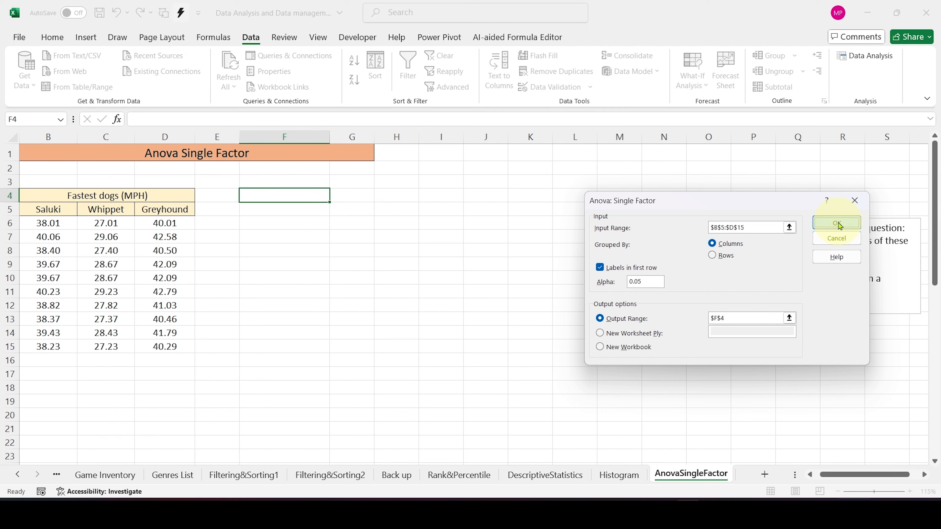
{"action": "left_click", "coordinate": [403, 427]}
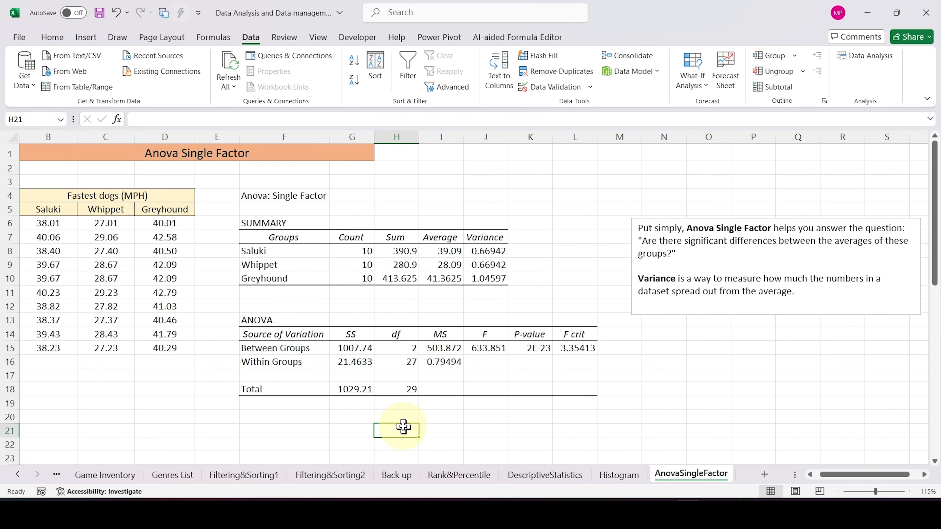